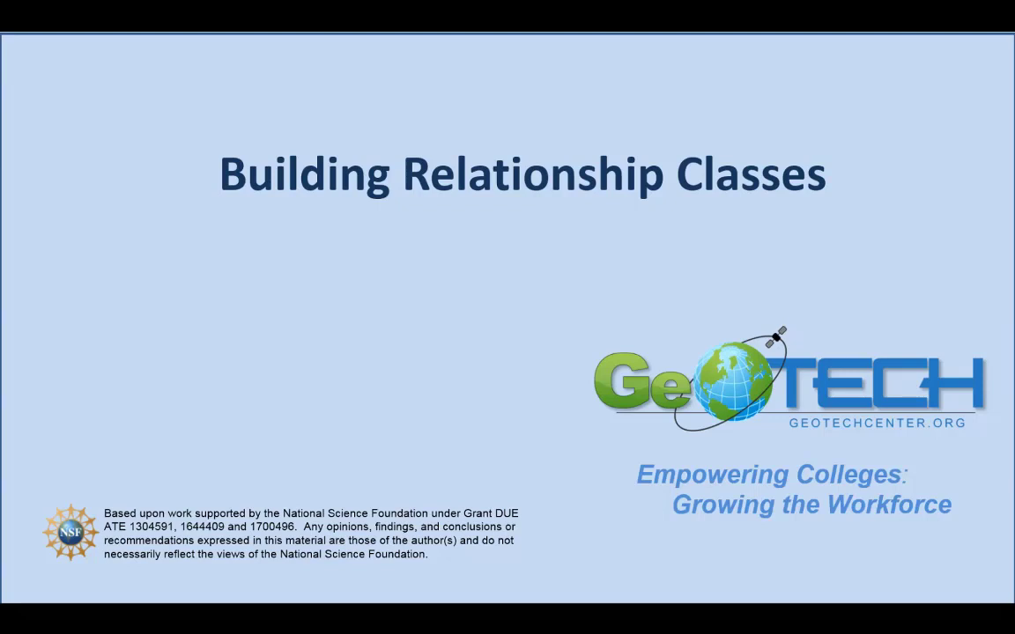
# - Launch ArcGIS Pro and wait for the start page showing recent projects and new-project templates
pyautogui.click(685, 230)
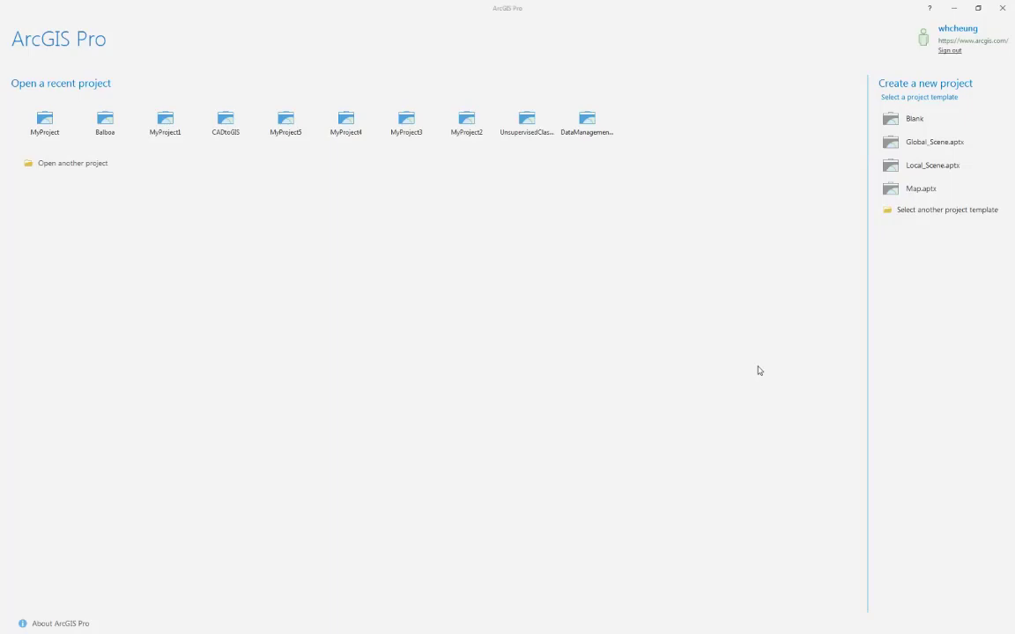
# - Create a new project from the Blank template named RelationshipClass
pyautogui.click(910, 116)
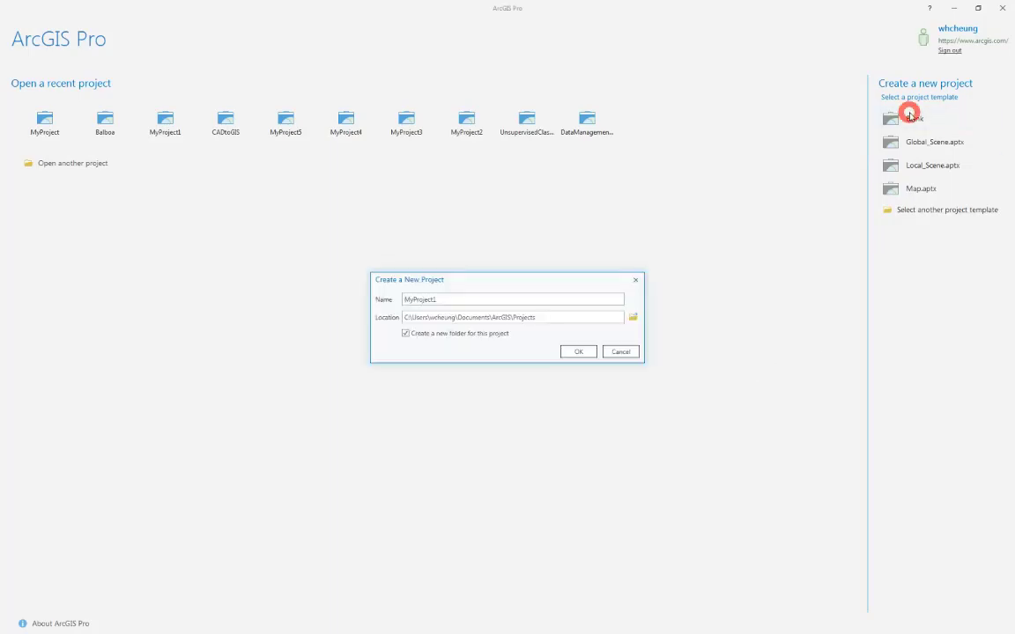
pyautogui.click(432, 300)
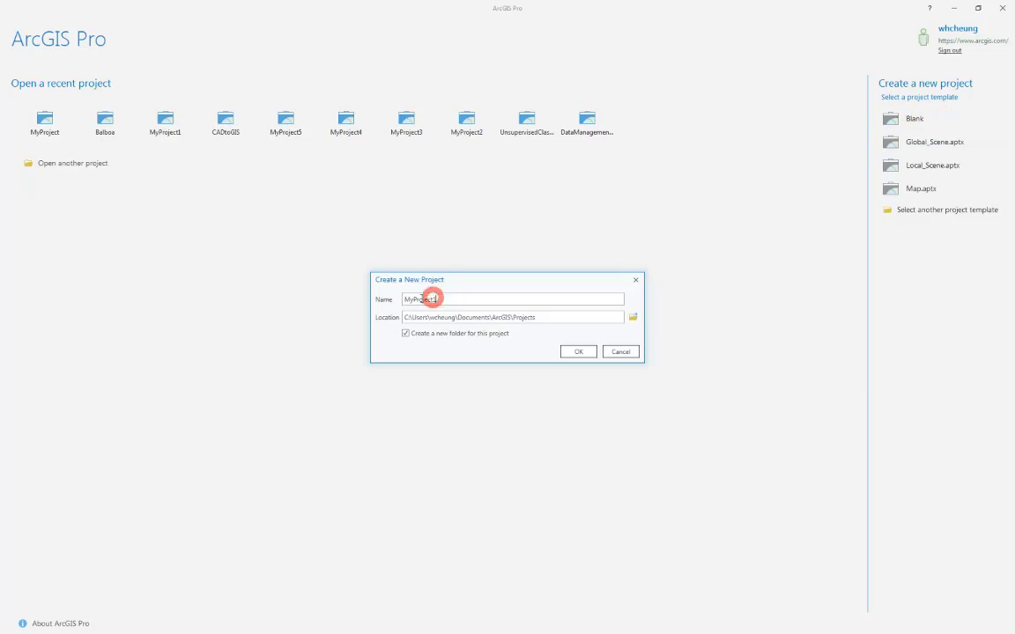
pyautogui.moveTo(433, 300); pyautogui.dragTo(379, 298)
pyautogui.write('RelationshipClass')
pyautogui.click(587, 354)
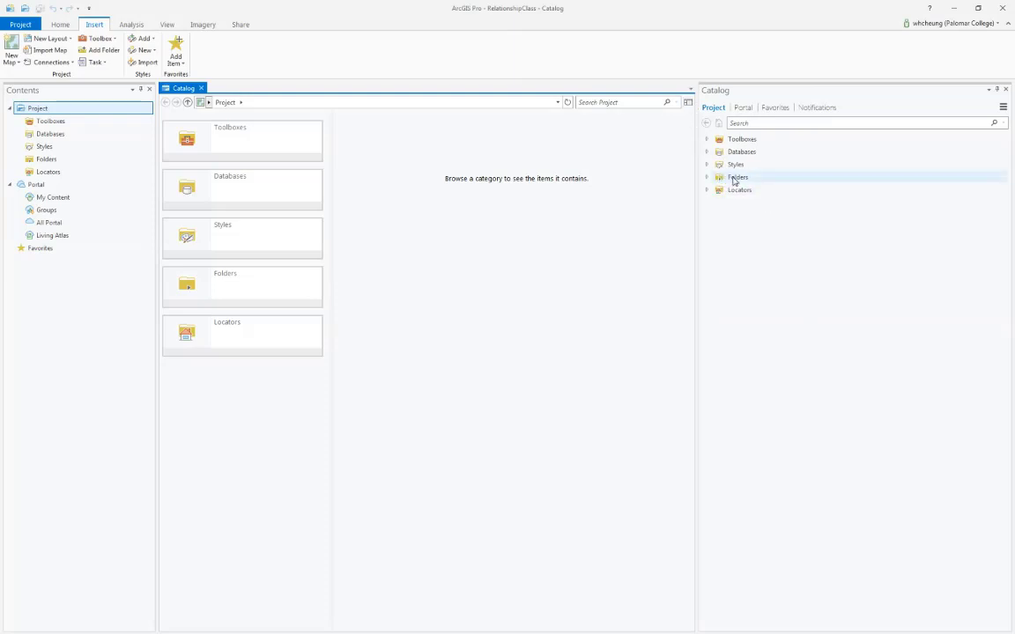
# - Add a folder connection to Desktop > RelationshipClass > Balboa-20180219T233420Z-001
pyautogui.rightClick(733, 180)
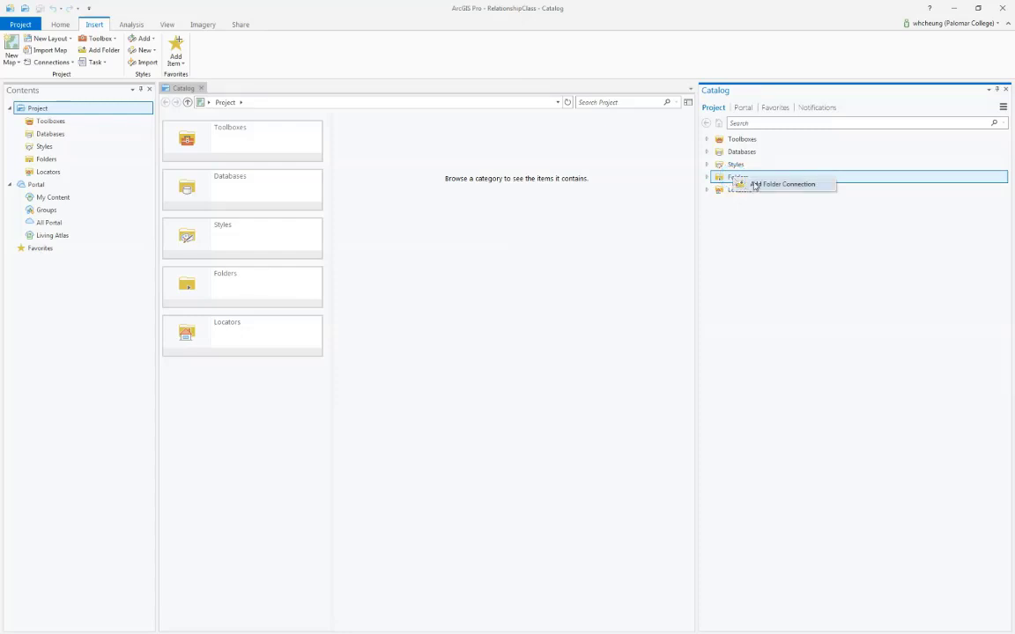
pyautogui.click(755, 185)
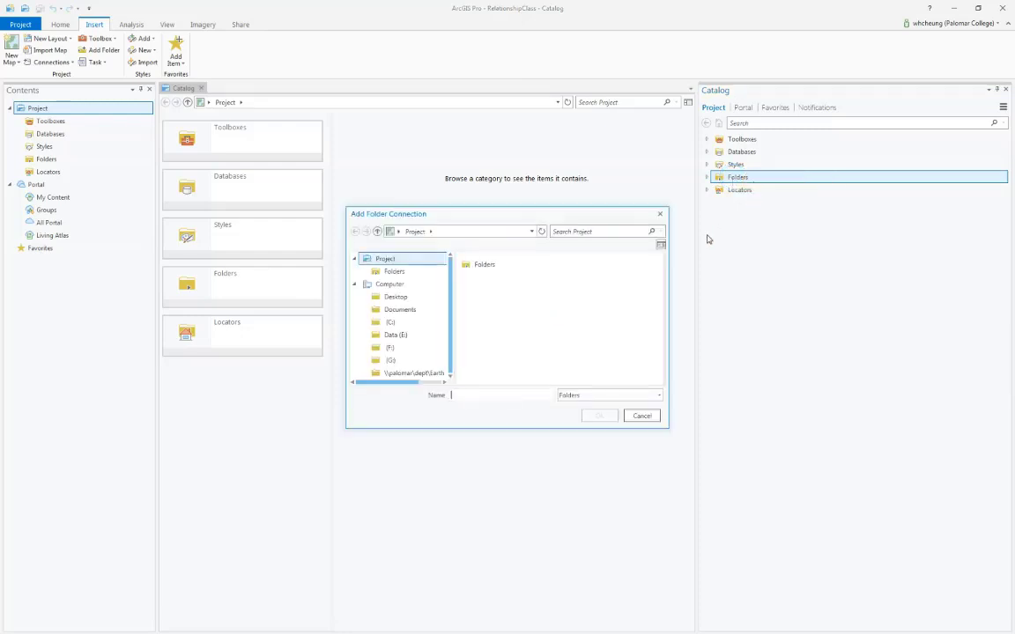
pyautogui.click(414, 297)
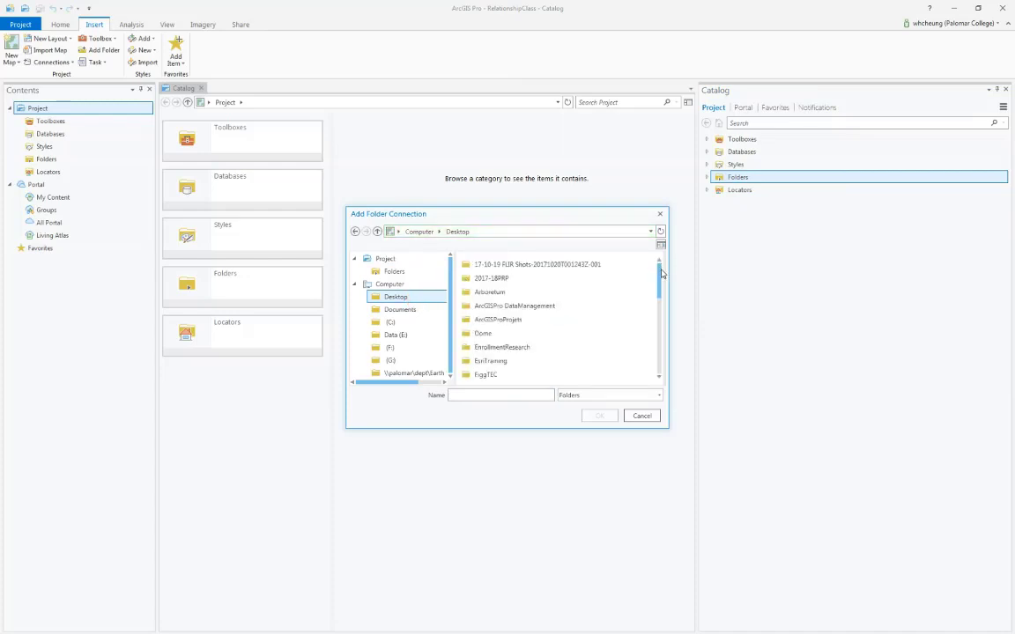
pyautogui.click(661, 294)
pyautogui.moveTo(661, 294); pyautogui.dragTo(658, 385)
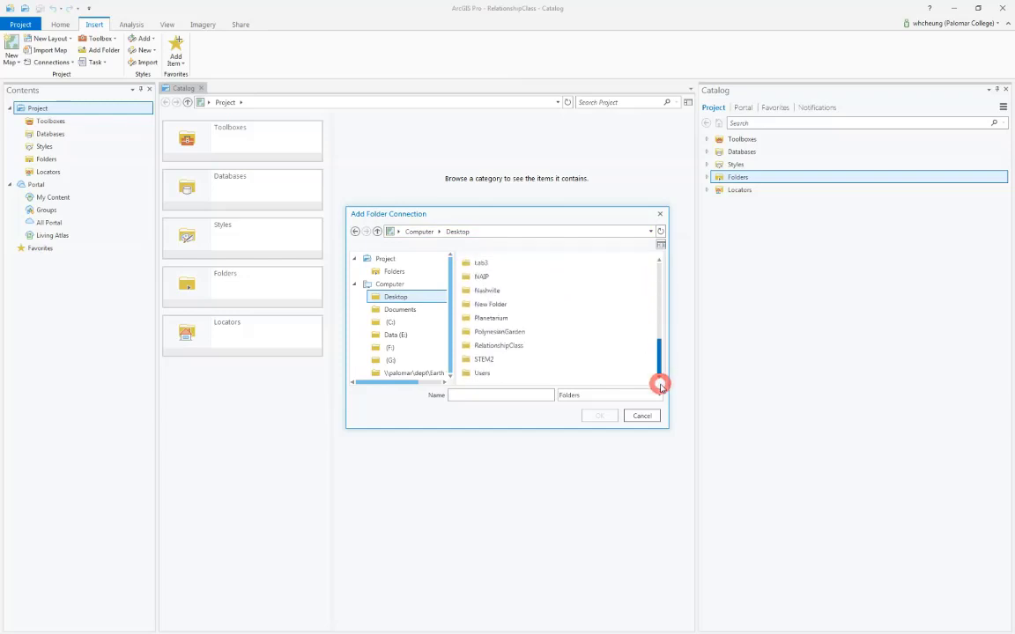
pyautogui.doubleClick(516, 344)
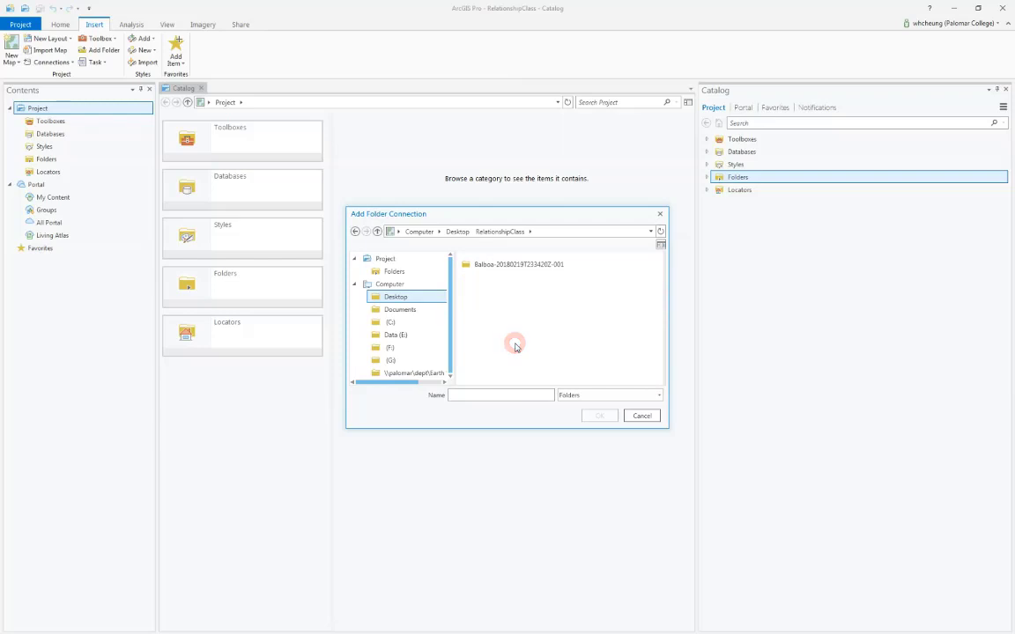
pyautogui.click(501, 266)
pyautogui.click(502, 265)
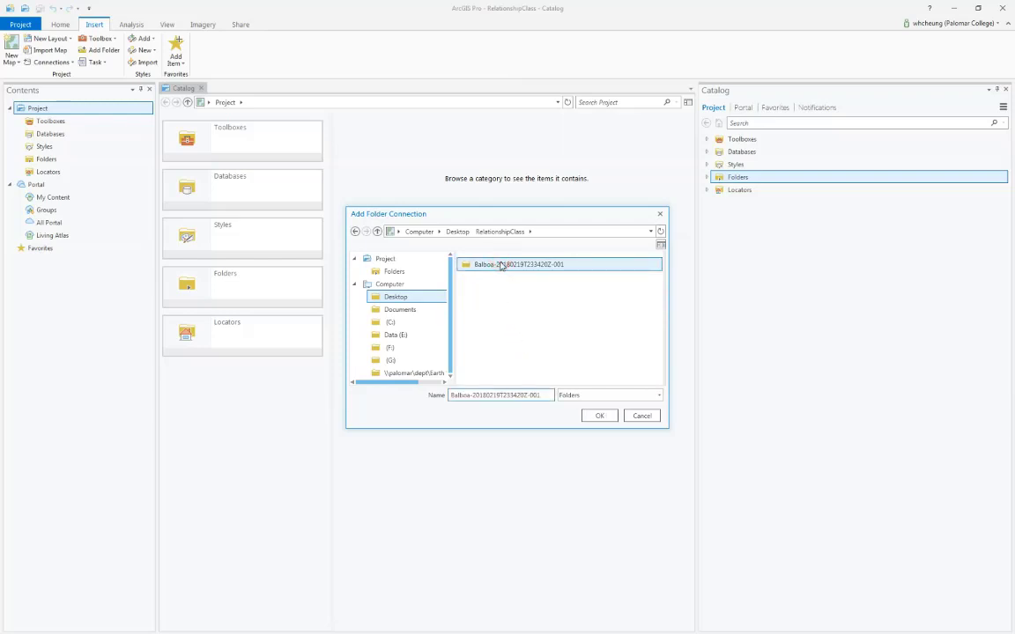
pyautogui.click(598, 416)
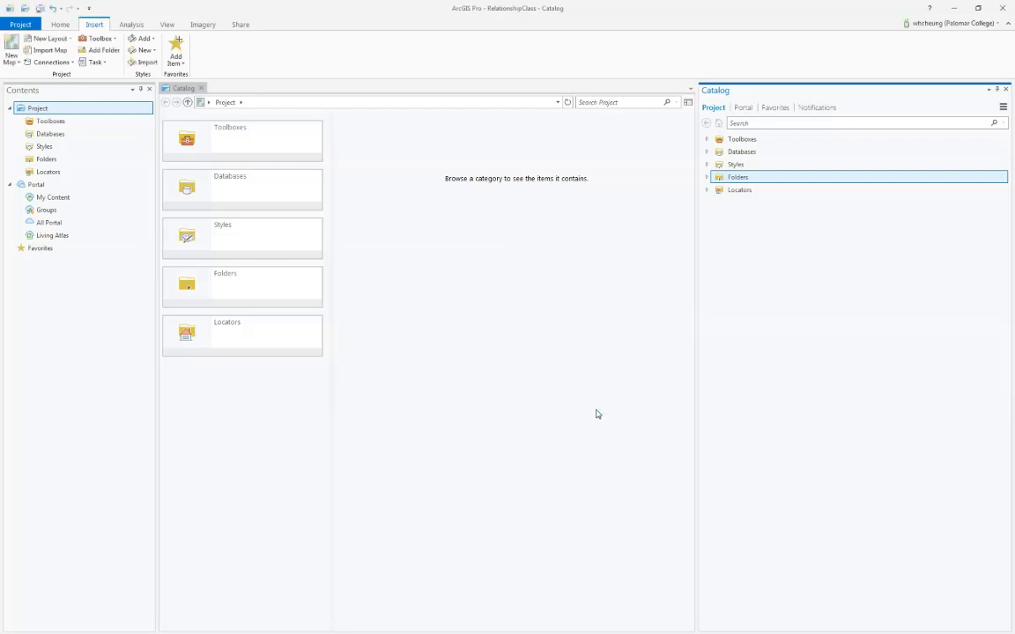
# - Expand Folders, Balboa-2018…, Balboa and Places.gdb in Catalog, then select Museums
pyautogui.click(706, 177)
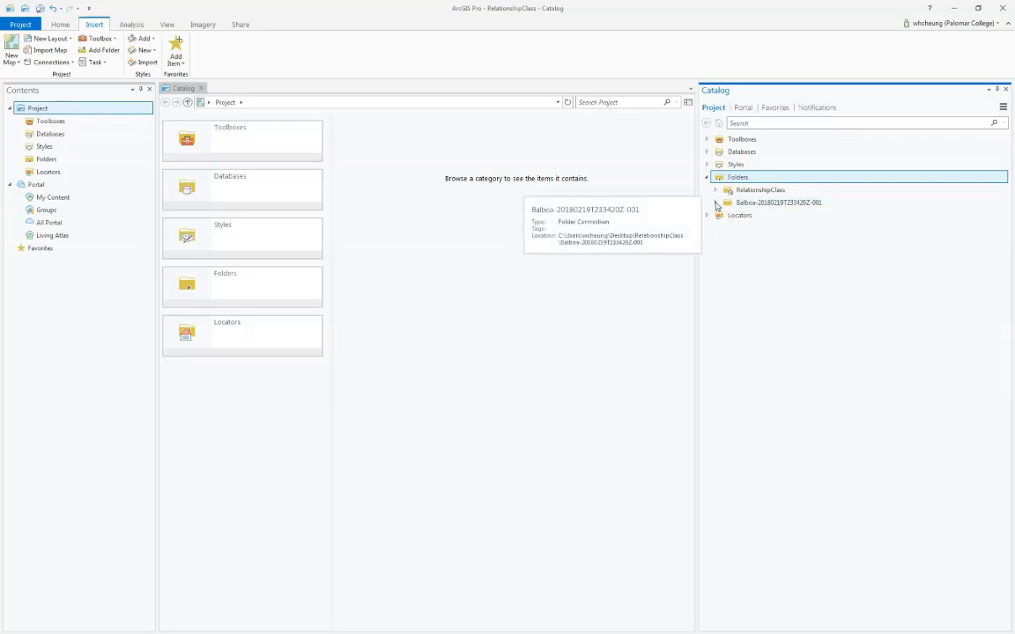
pyautogui.click(715, 202)
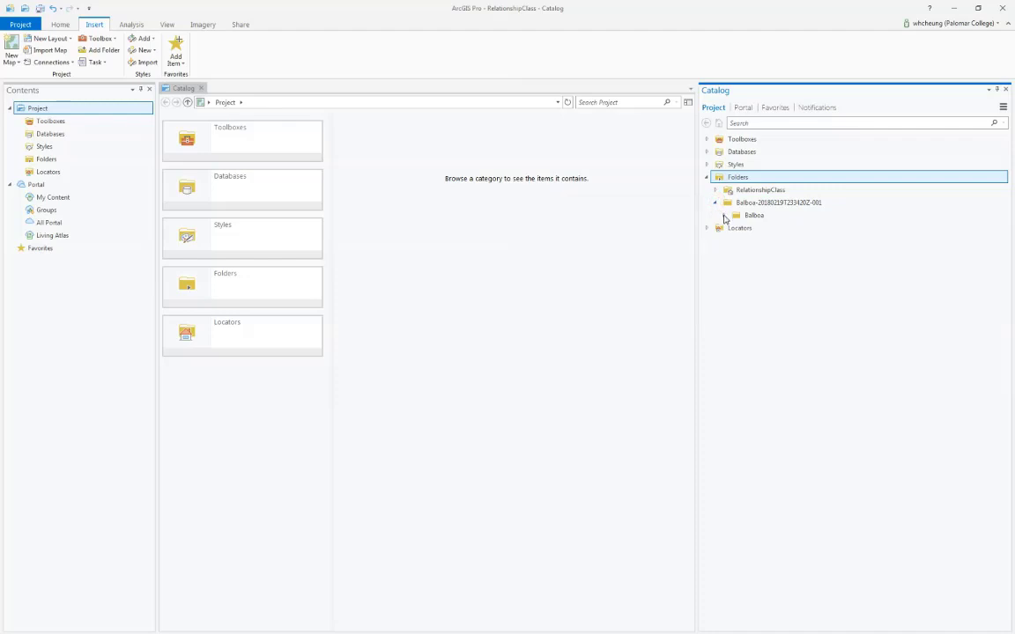
pyautogui.click(724, 216)
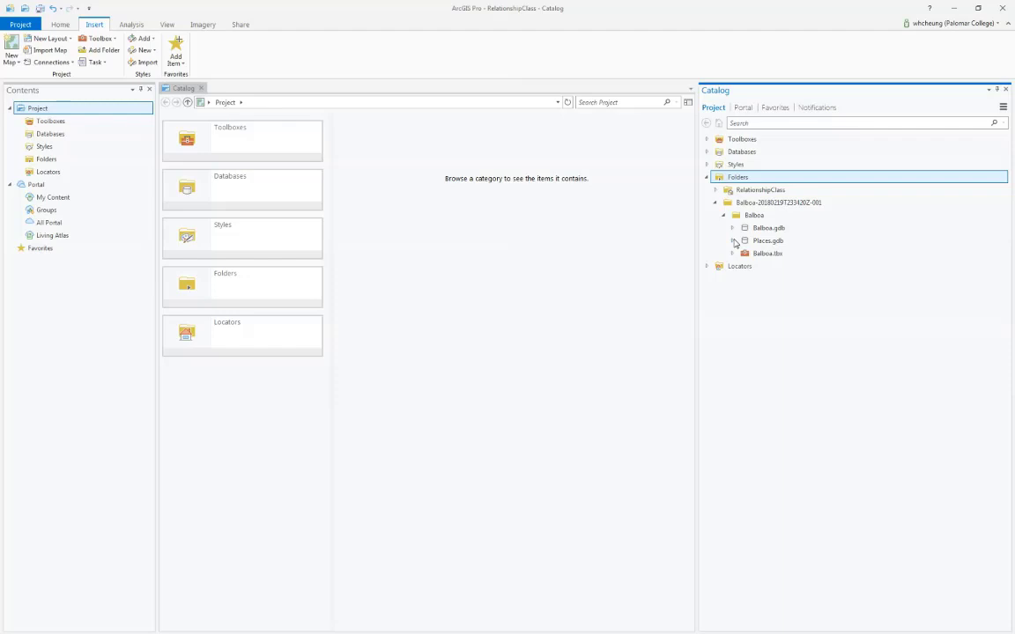
pyautogui.click(732, 241)
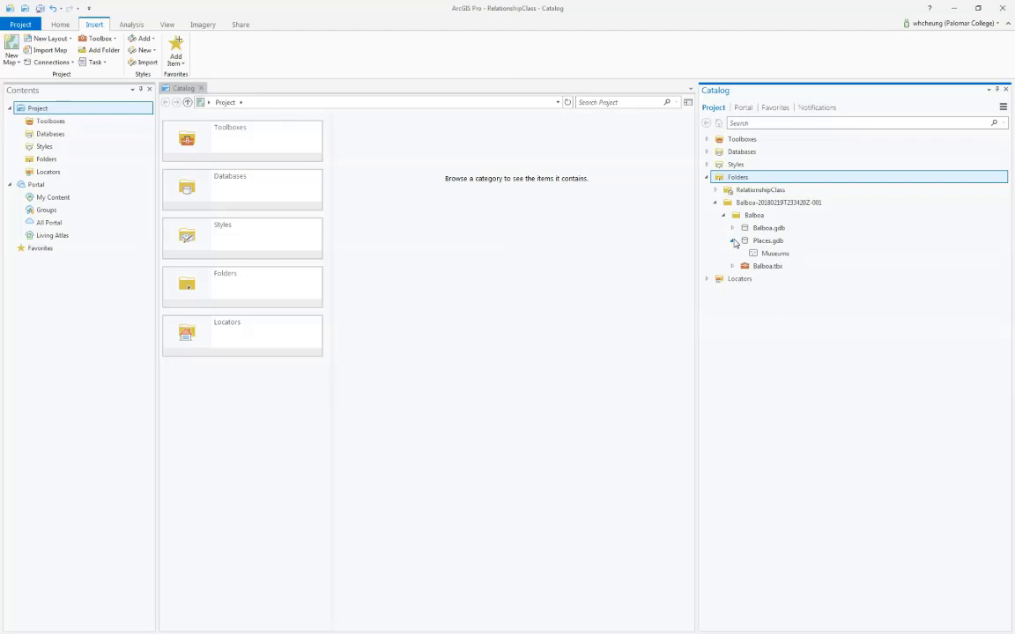
pyautogui.click(766, 254)
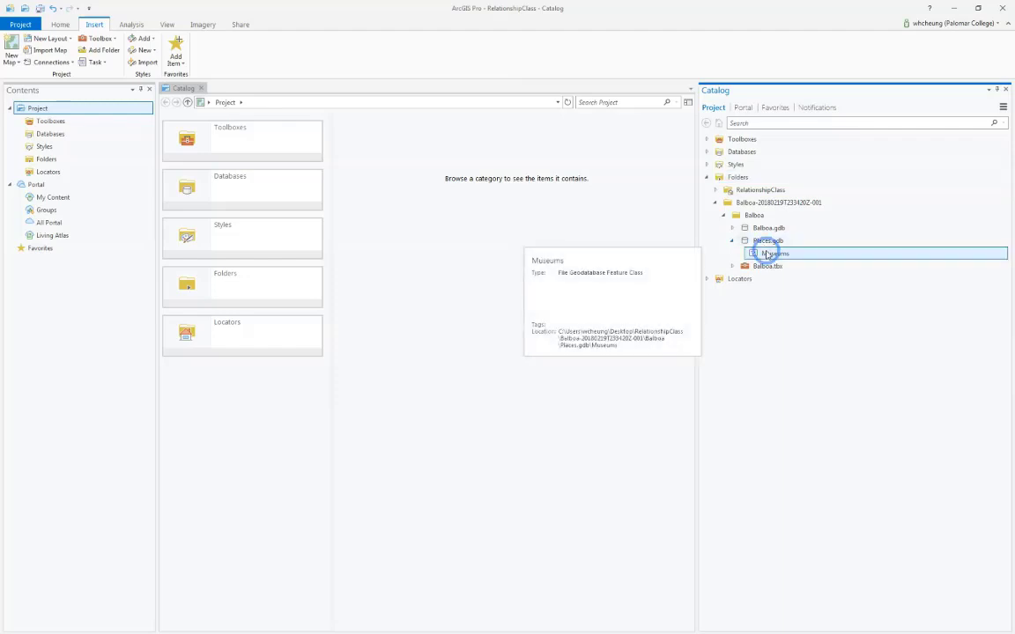
# - Add the Museums feature class to a new map over the Topographic basemap
pyautogui.rightClick(768, 254)
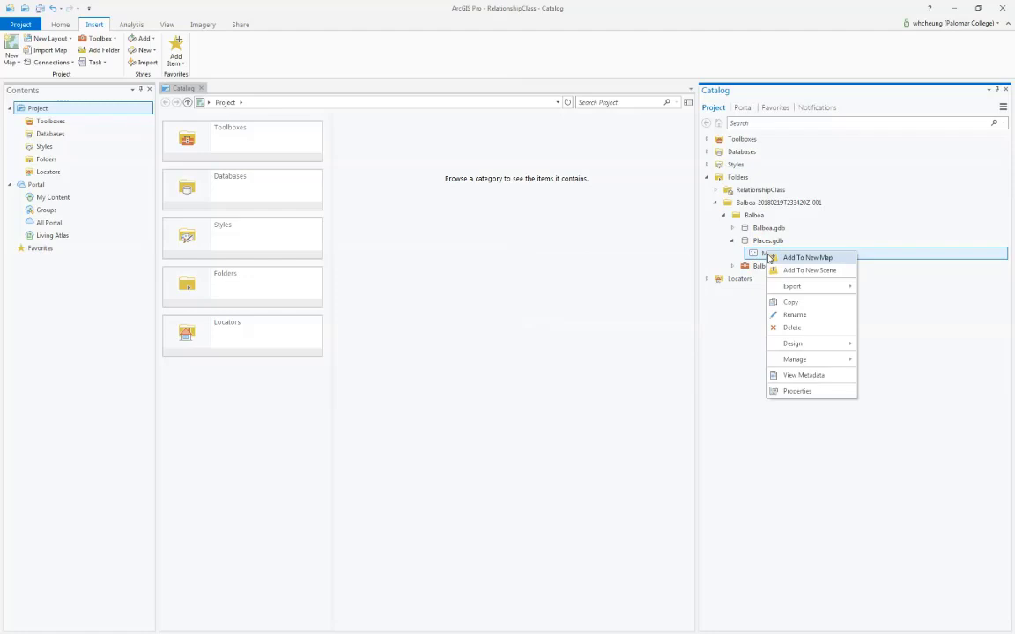
pyautogui.click(779, 257)
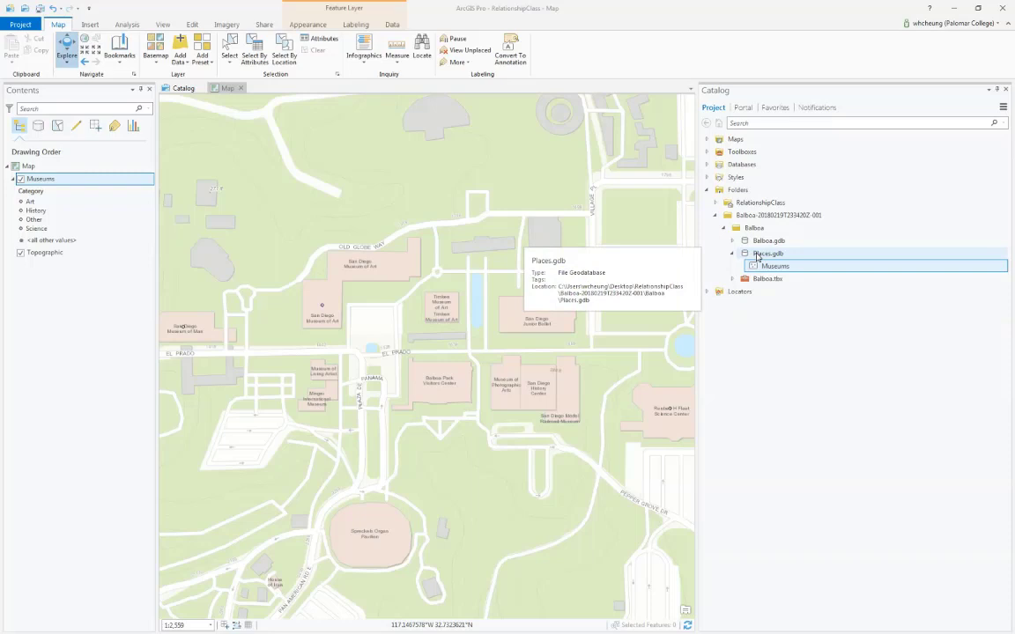
# - Create a new table named Events in Places.gdb using New > Table
pyautogui.rightClick(756, 255)
pyautogui.click(776, 261)
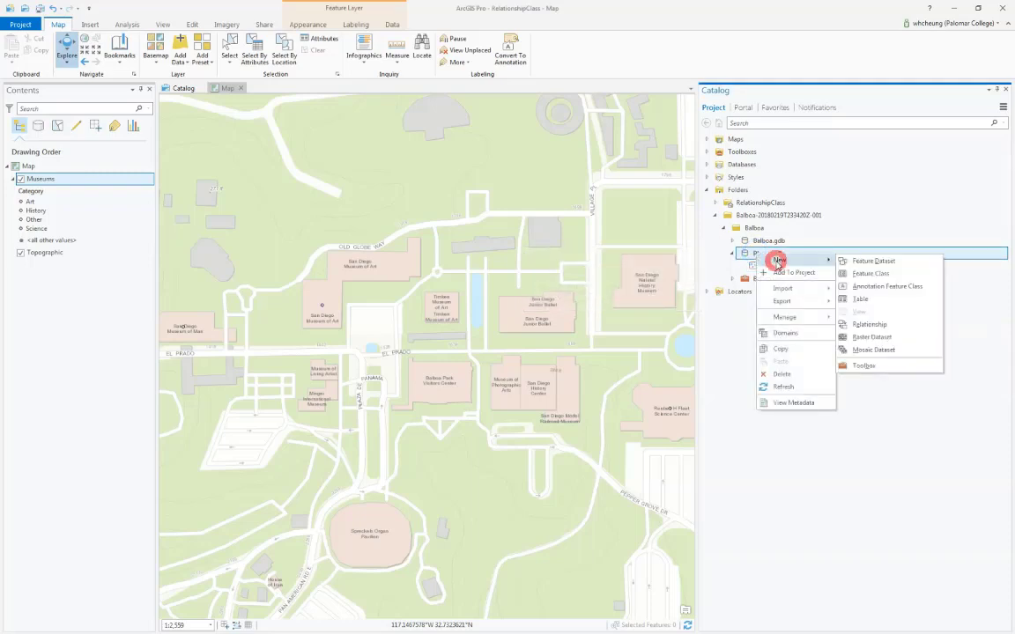
pyautogui.click(859, 300)
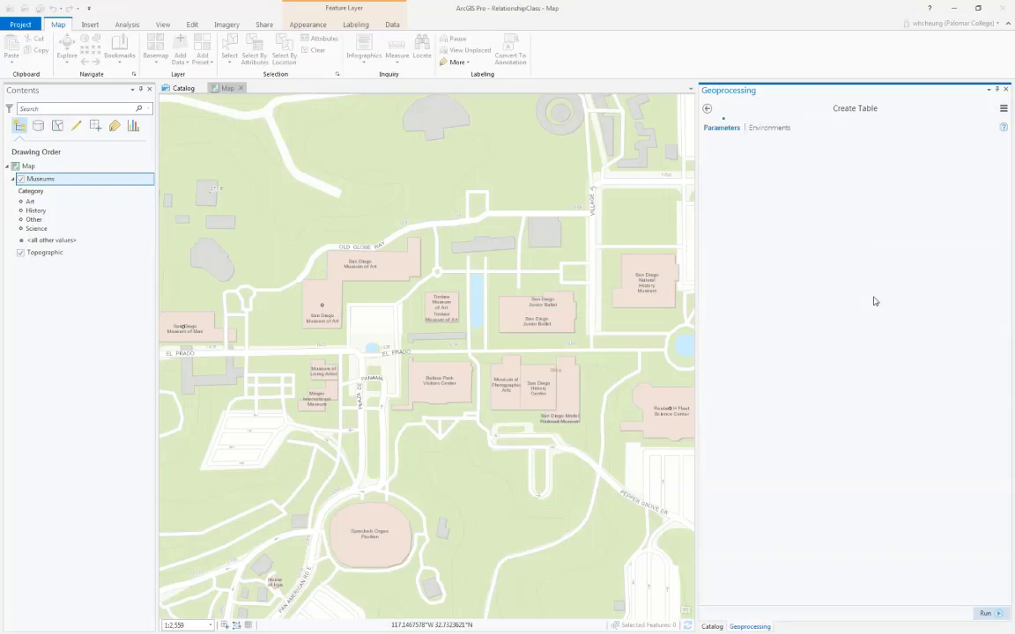
pyautogui.click(785, 174)
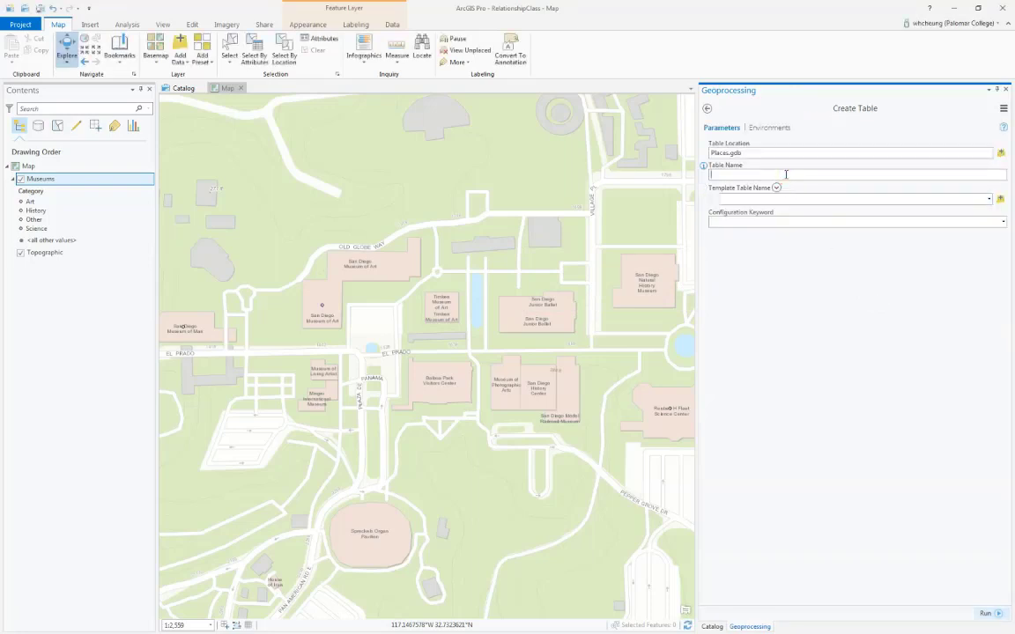
pyautogui.write('Events')
pyautogui.click(985, 614)
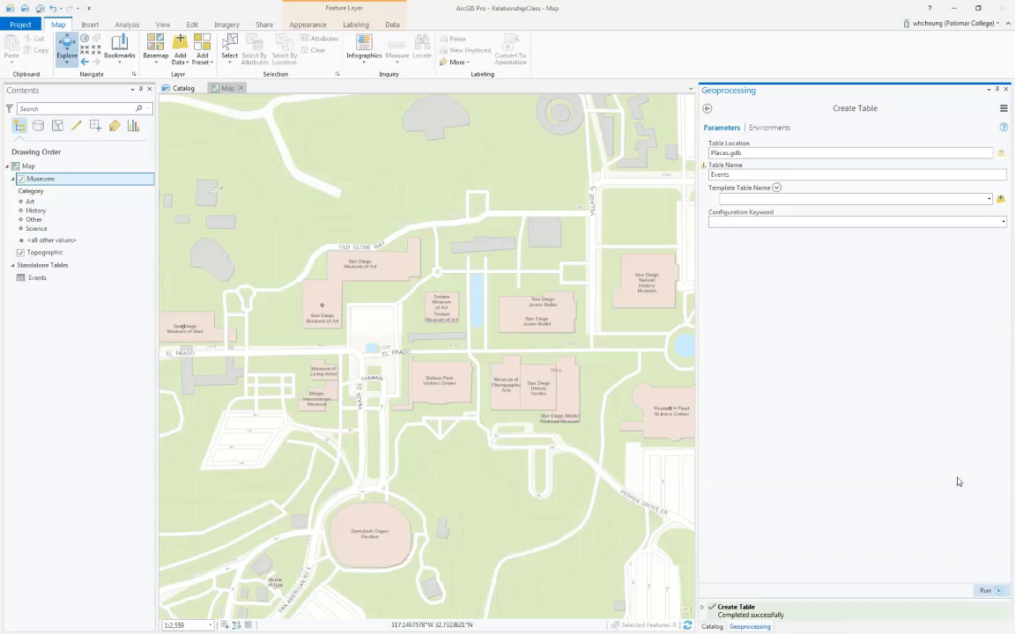
# - Close Create Table and bring up the Design options for the Events table
pyautogui.click(1005, 90)
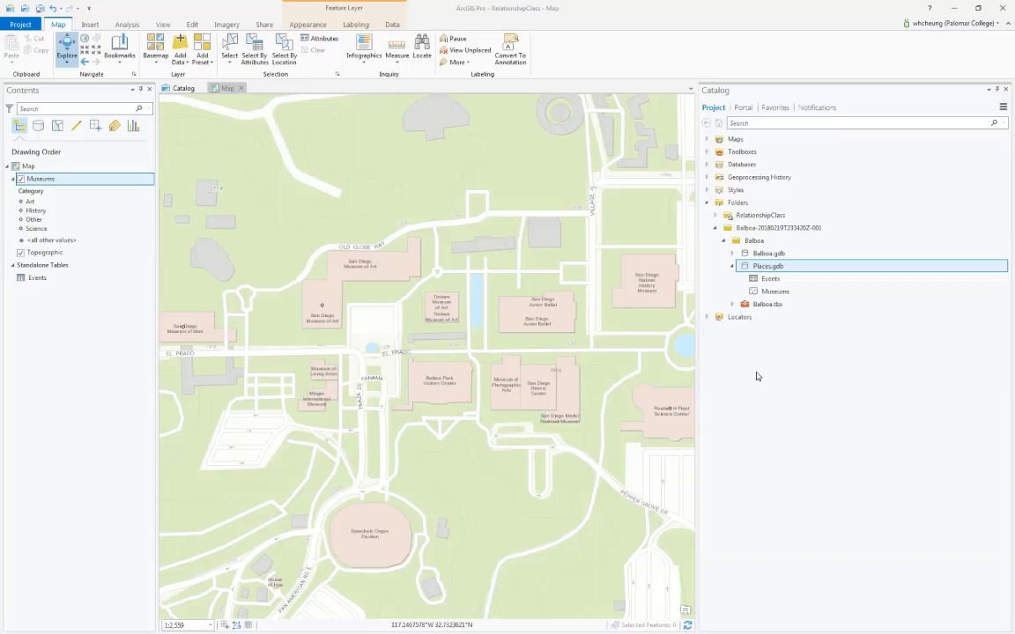
pyautogui.rightClick(771, 280)
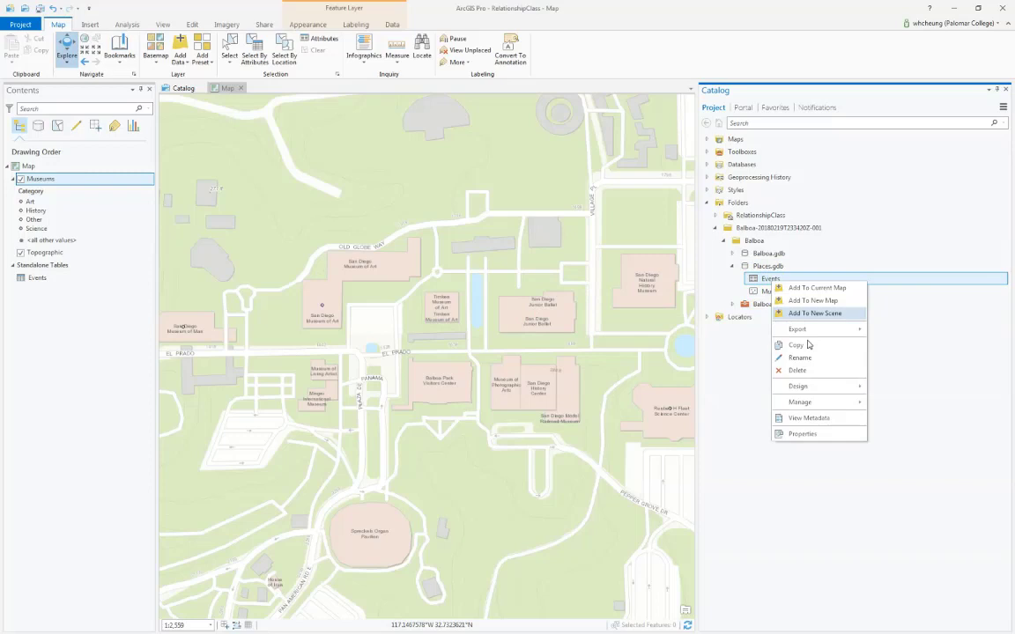
pyautogui.click(828, 389)
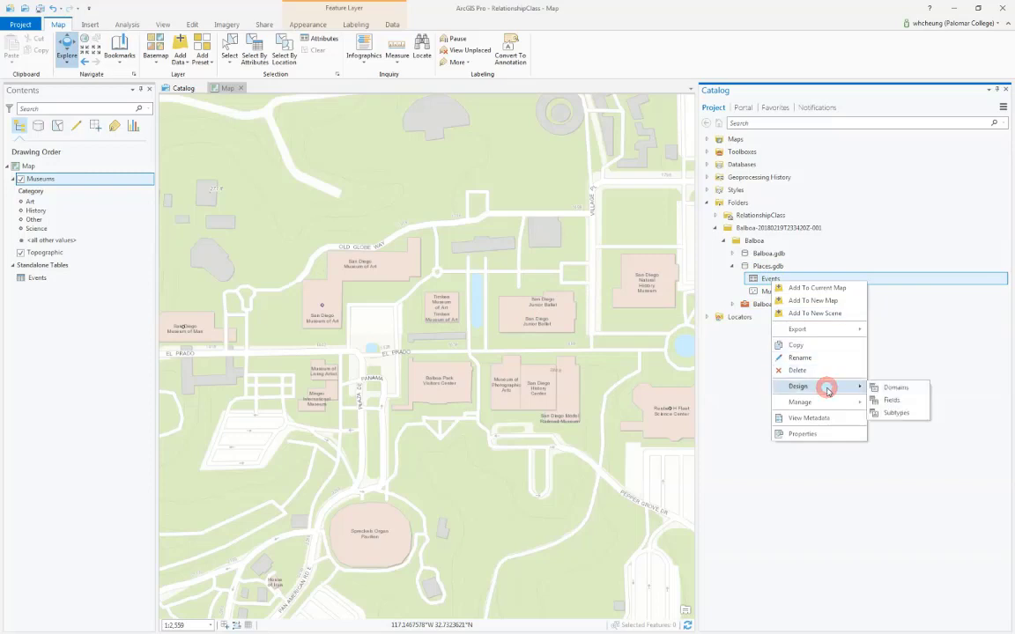
# - In the Events fields view, add a Name field of type Text
pyautogui.click(898, 402)
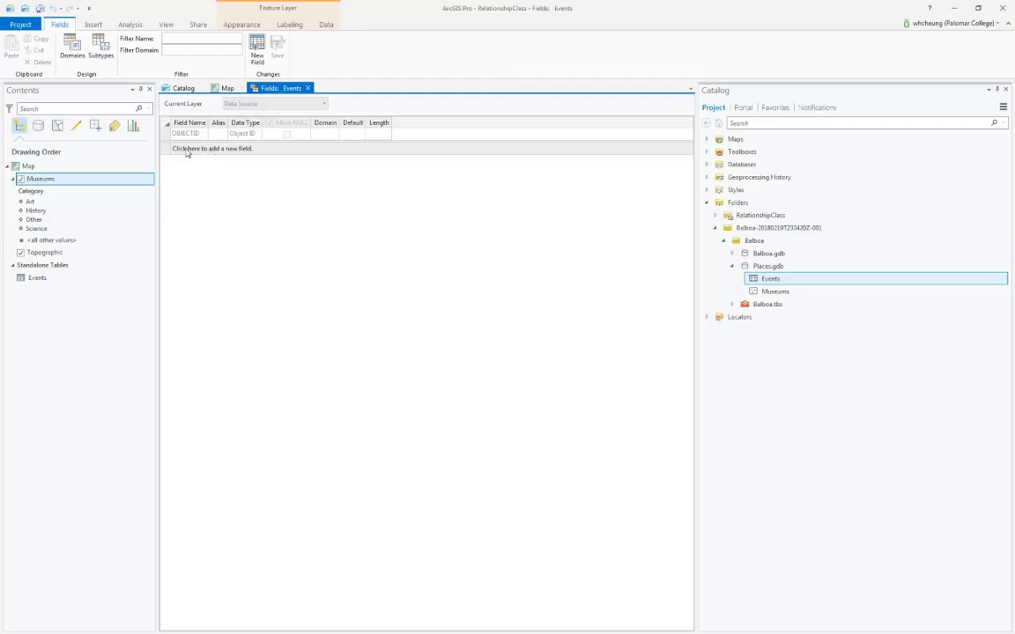
pyautogui.click(187, 150)
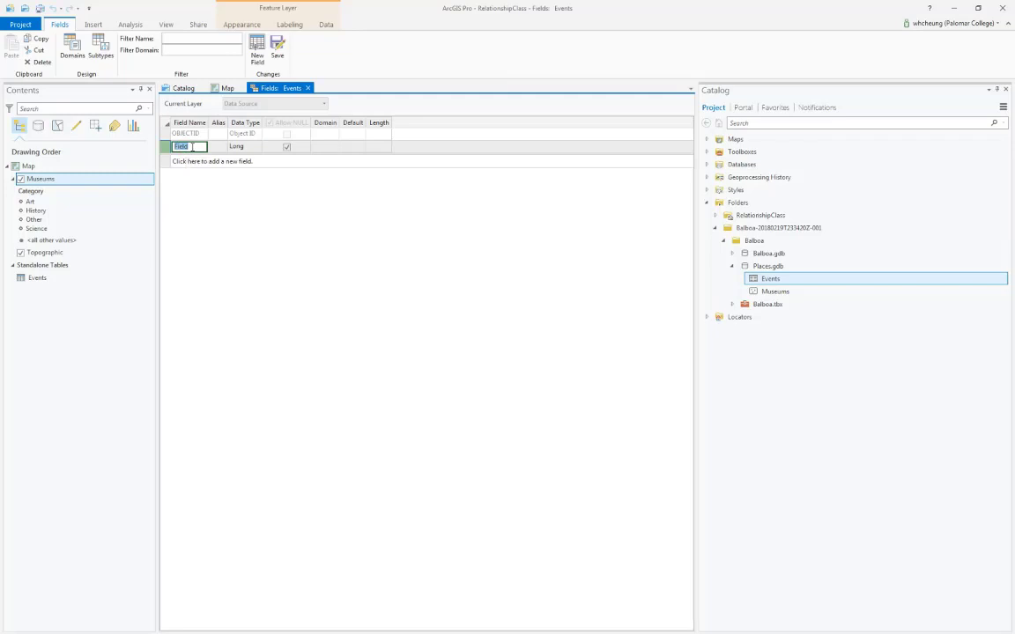
pyautogui.write('Name')
pyautogui.click(239, 147)
pyautogui.click(240, 147)
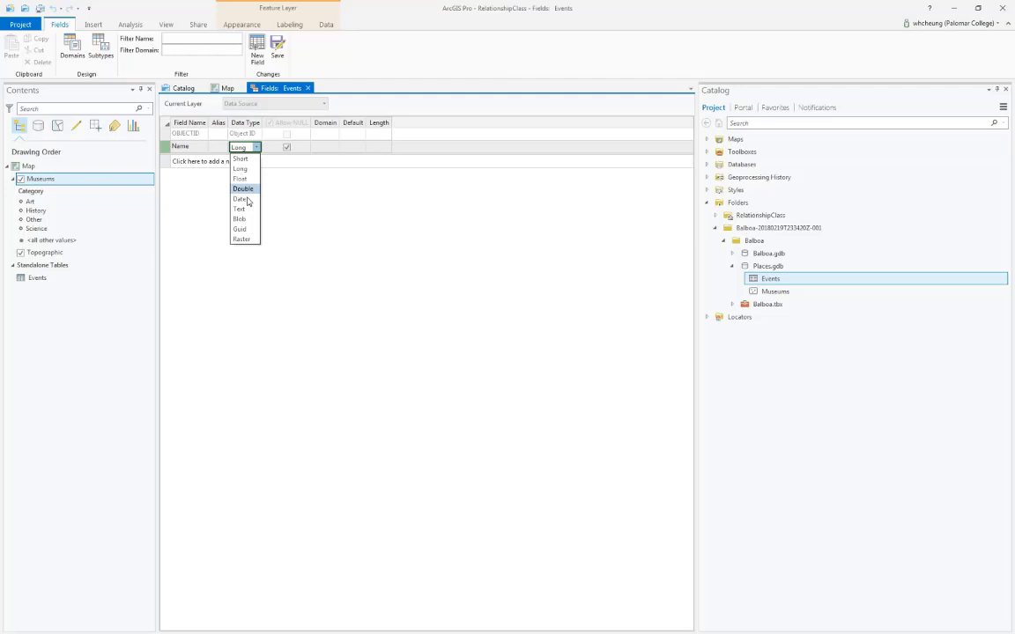
pyautogui.click(245, 209)
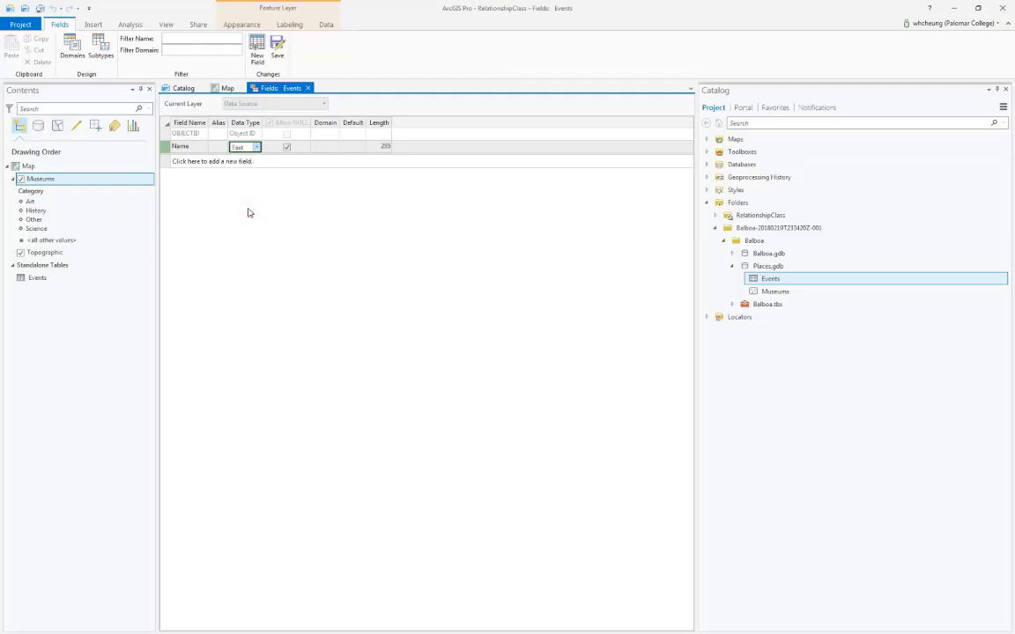
# - Add a When field of type Date and a MuseumID field, then save the fields
pyautogui.click(185, 163)
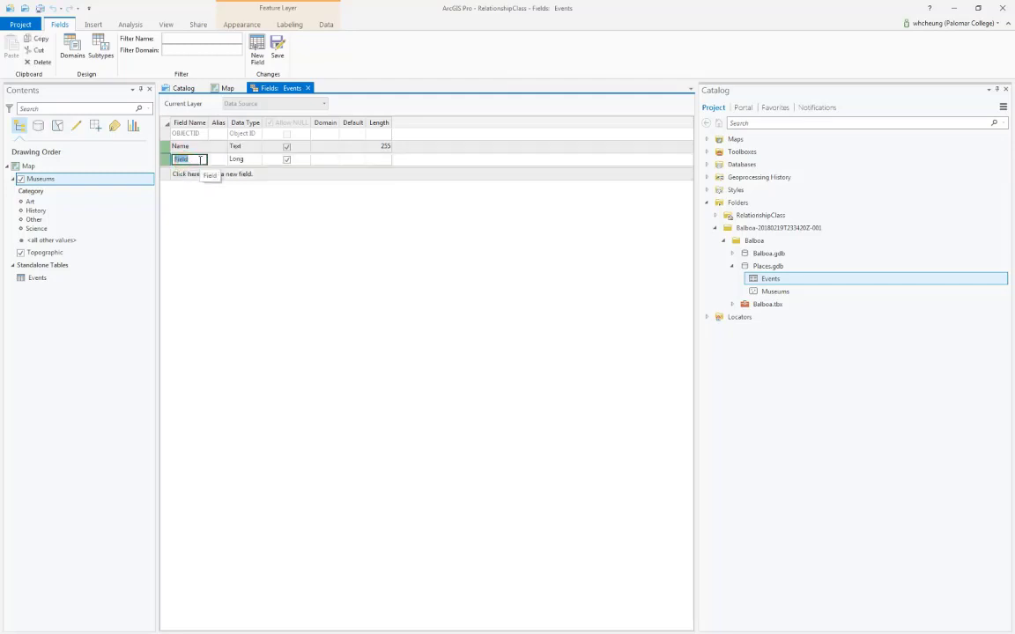
pyautogui.write('When')
pyautogui.click(242, 159)
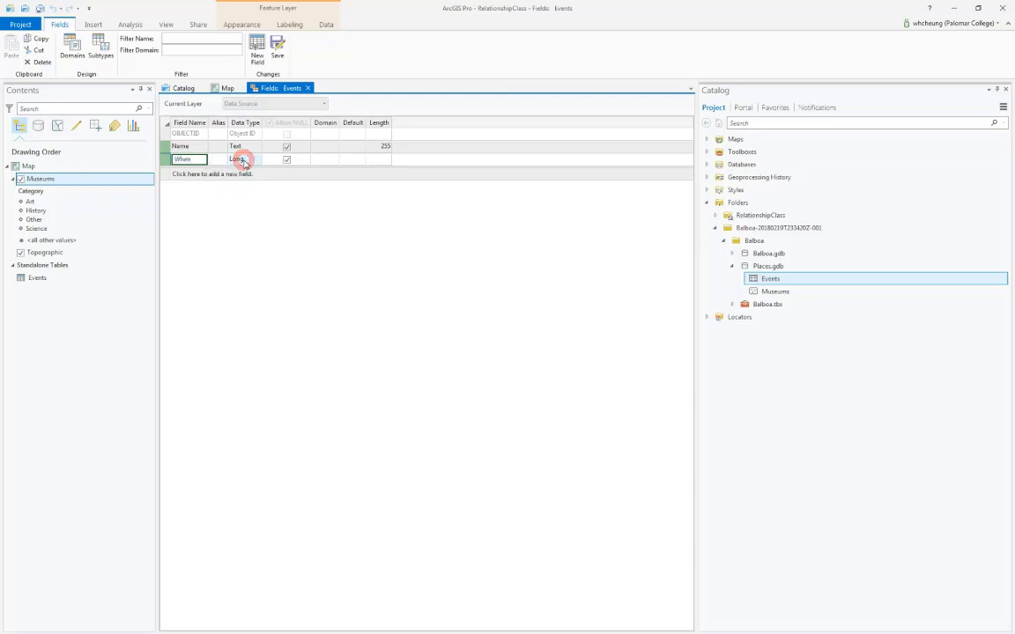
pyautogui.click(244, 160)
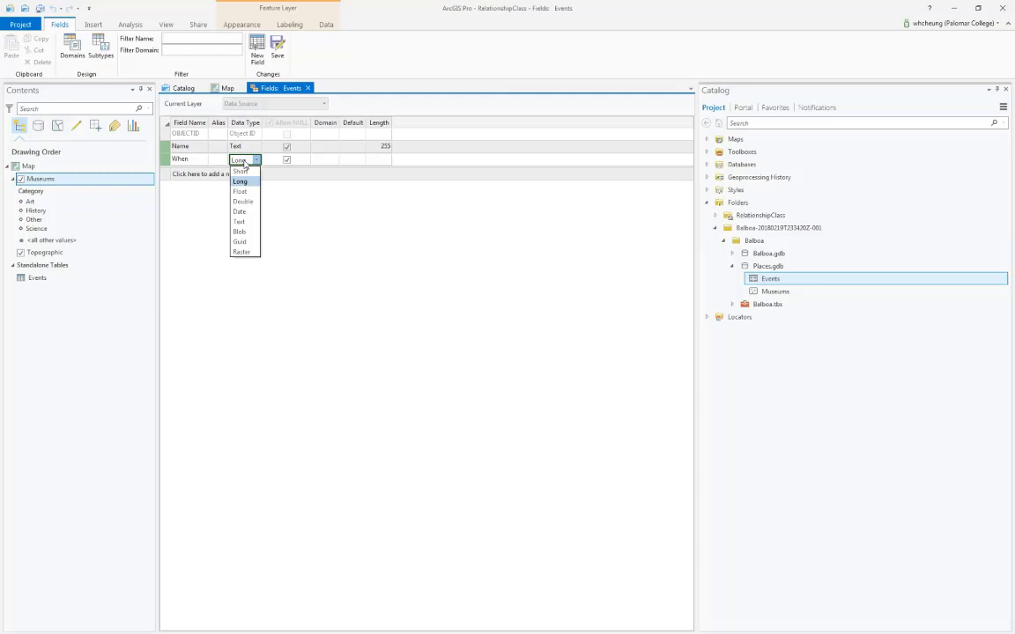
pyautogui.click(243, 212)
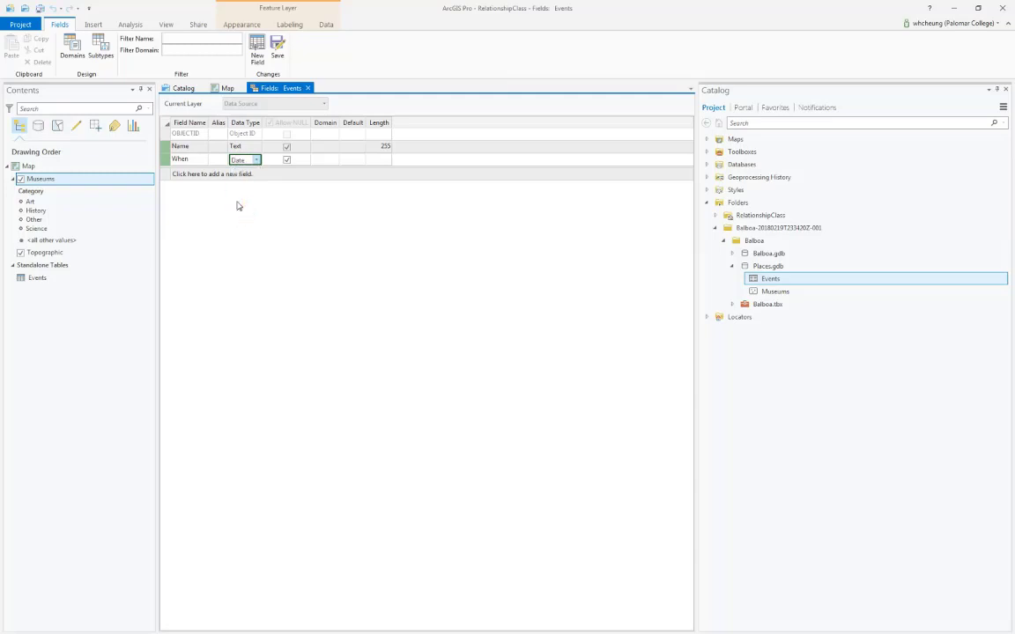
pyautogui.click(197, 175)
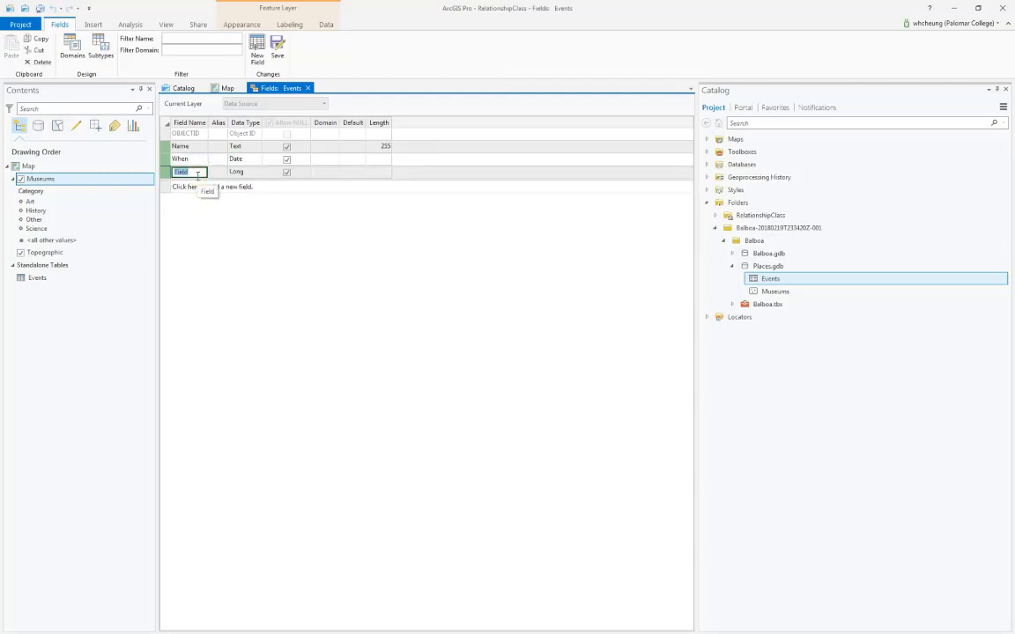
pyautogui.write('MuseumsI')
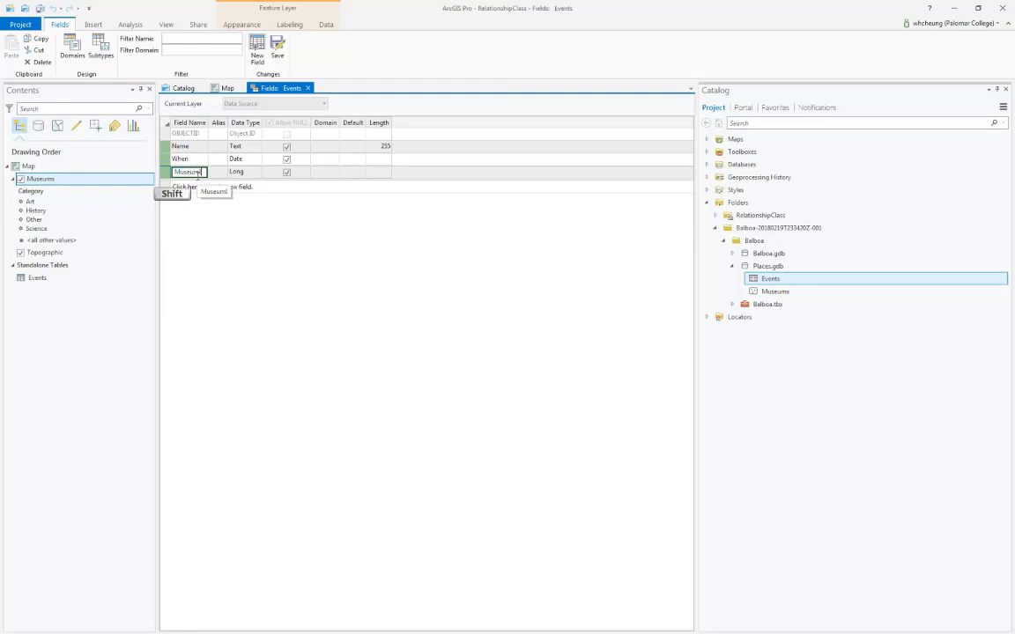
pyautogui.write('D')
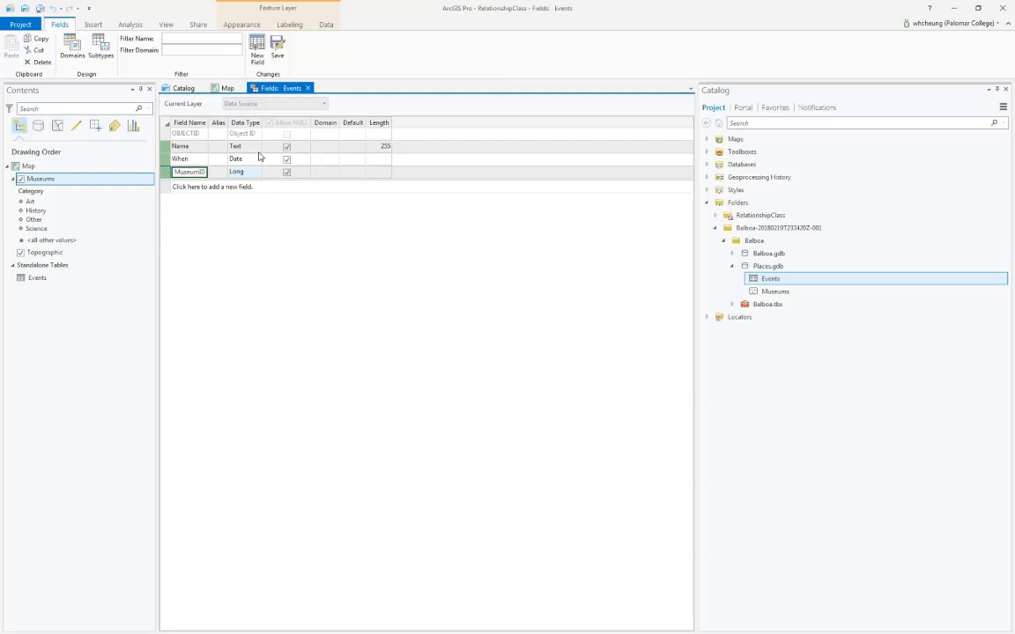
pyautogui.click(279, 56)
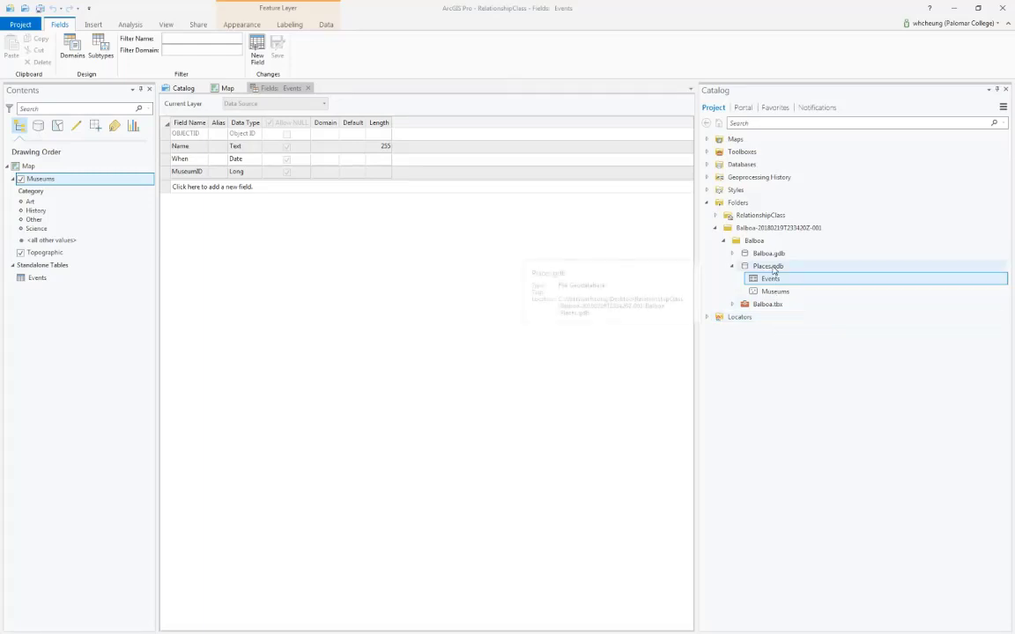
# - Start a new relationship class in Places.gdb with origin Museums and destination Events
pyautogui.rightClick(772, 267)
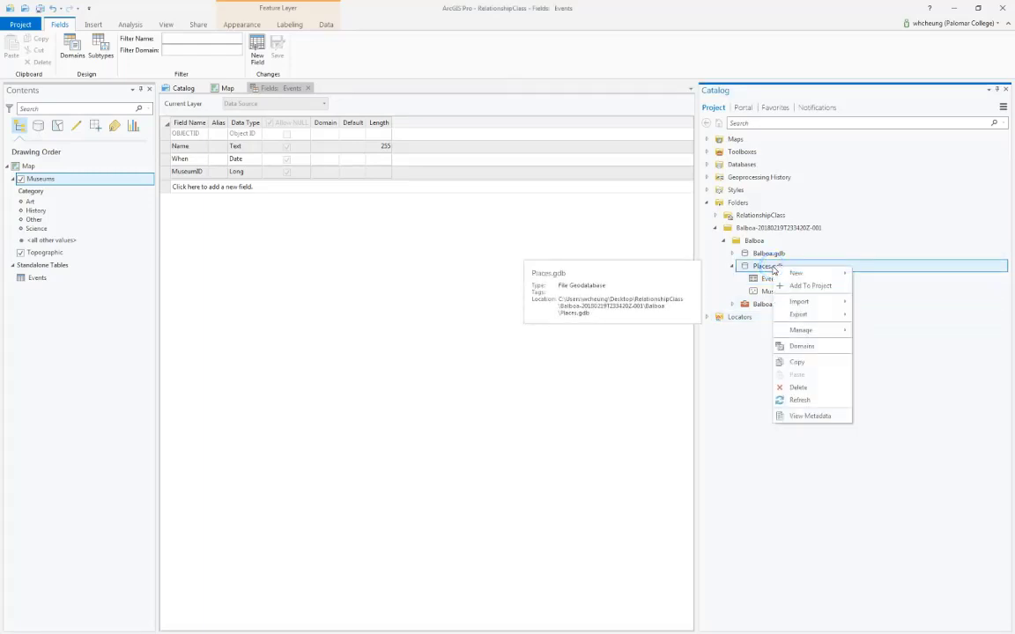
pyautogui.moveTo(789, 275)
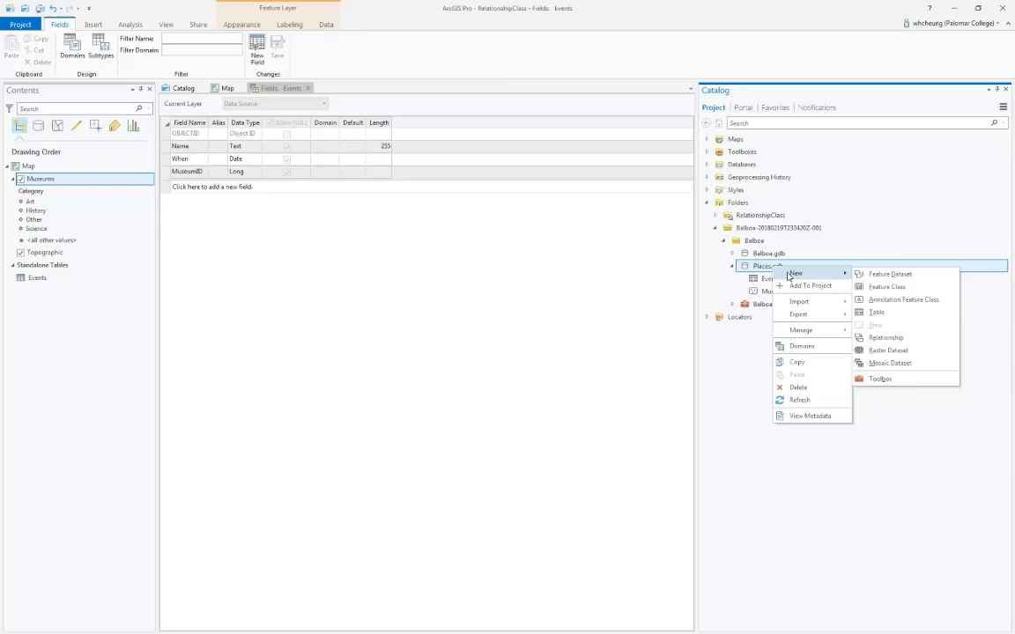
pyautogui.click(901, 339)
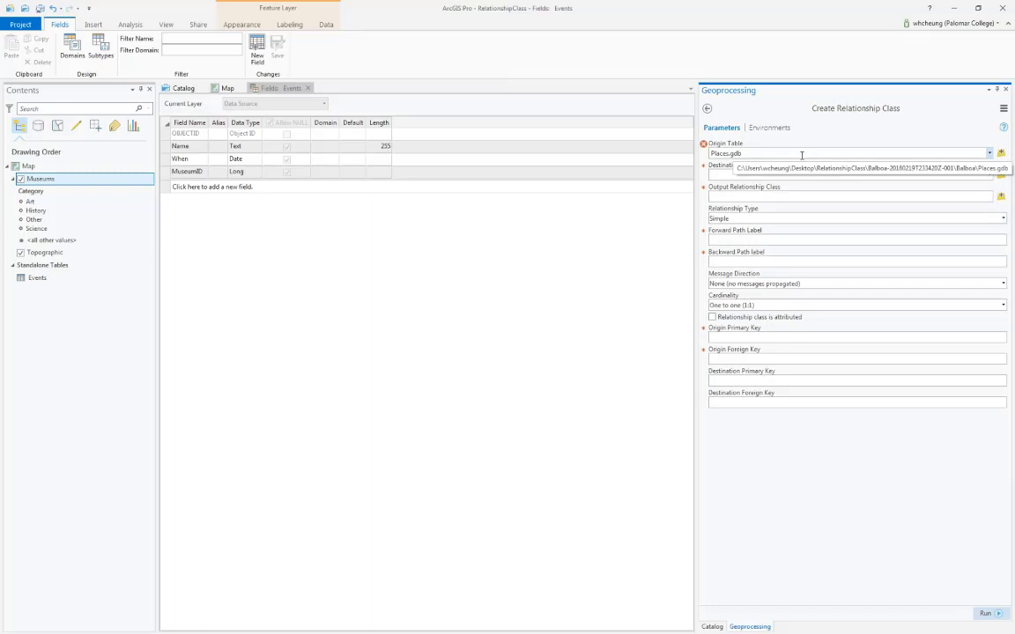
pyautogui.click(990, 155)
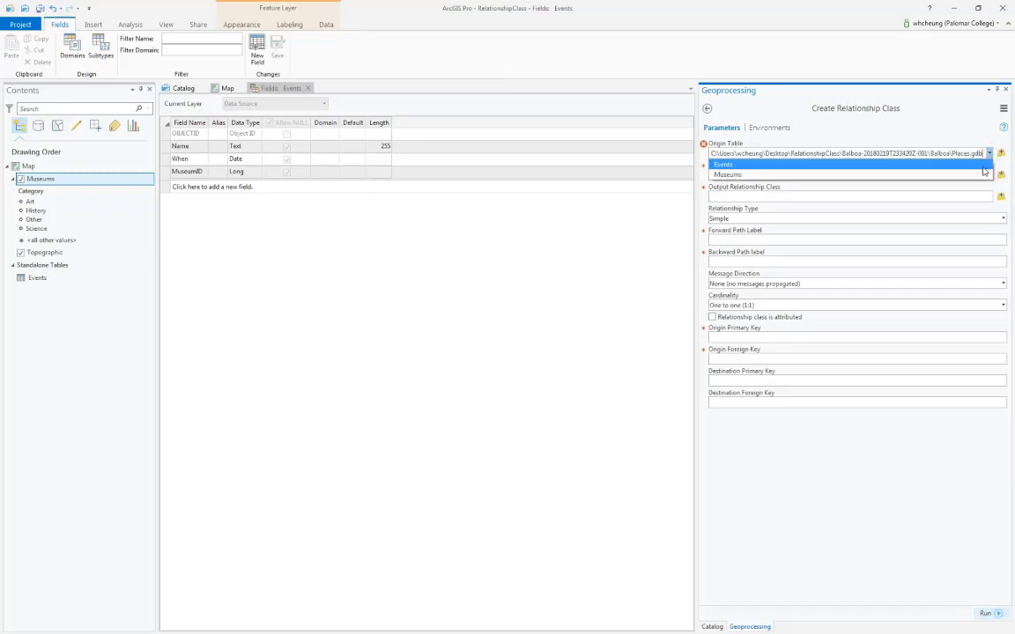
pyautogui.click(981, 175)
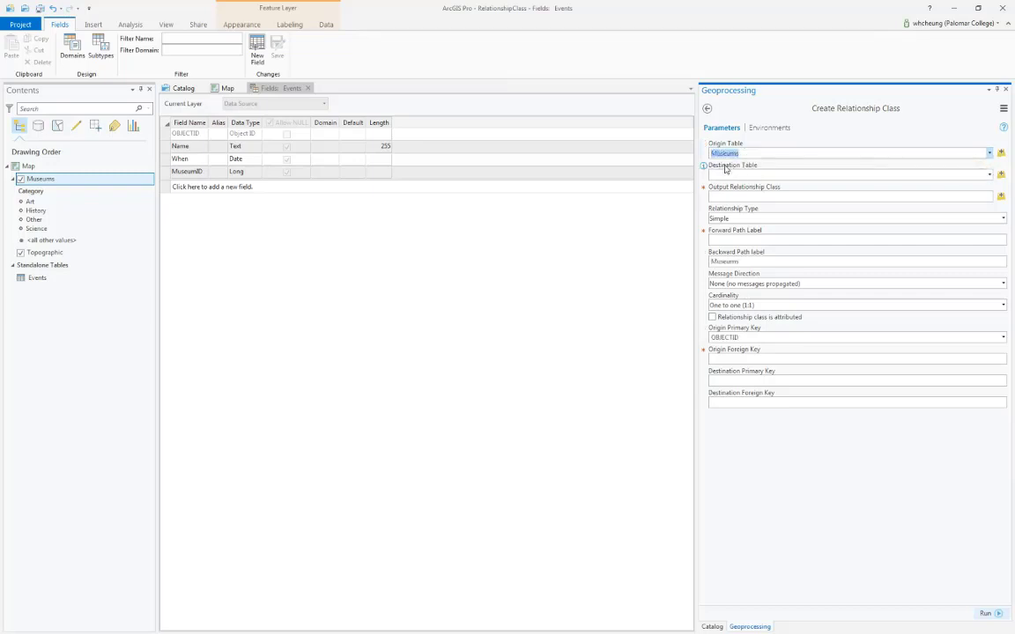
pyautogui.click(989, 175)
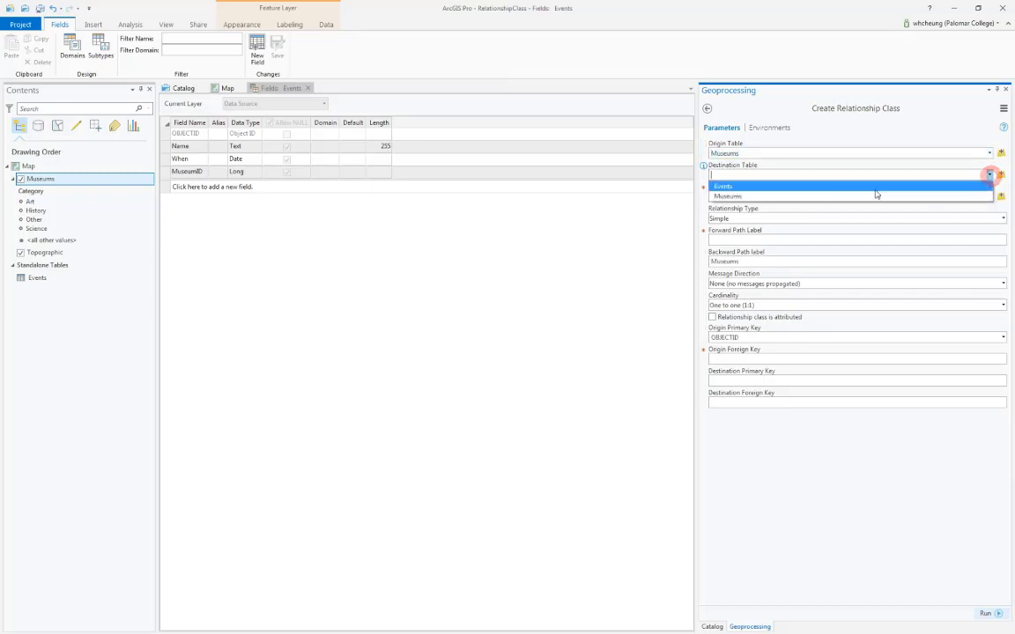
pyautogui.click(834, 187)
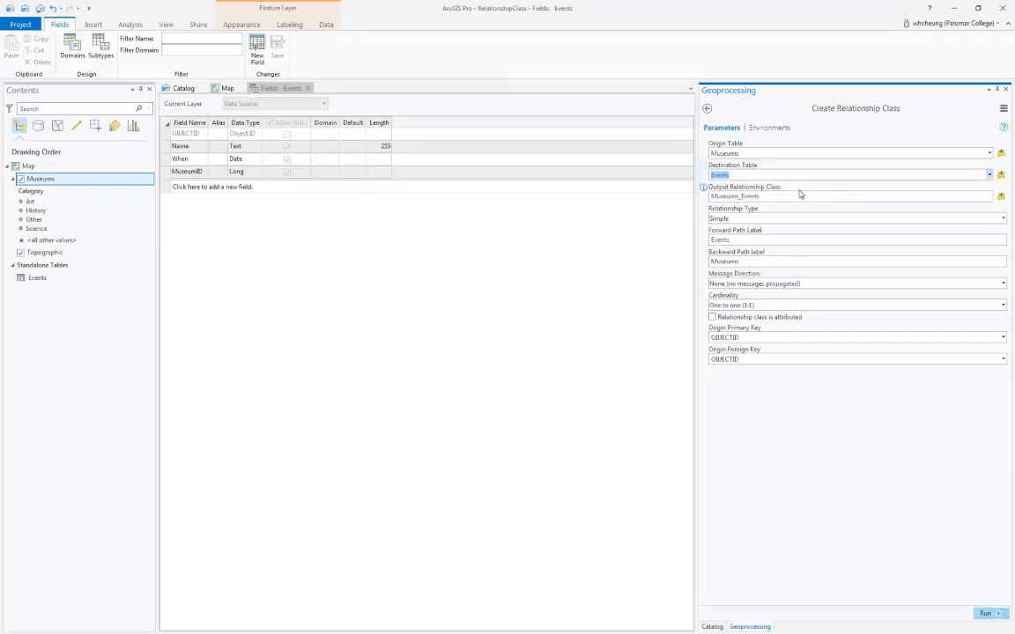
# - Rename the output relationship class to MuseumHasEvents
pyautogui.click(762, 195)
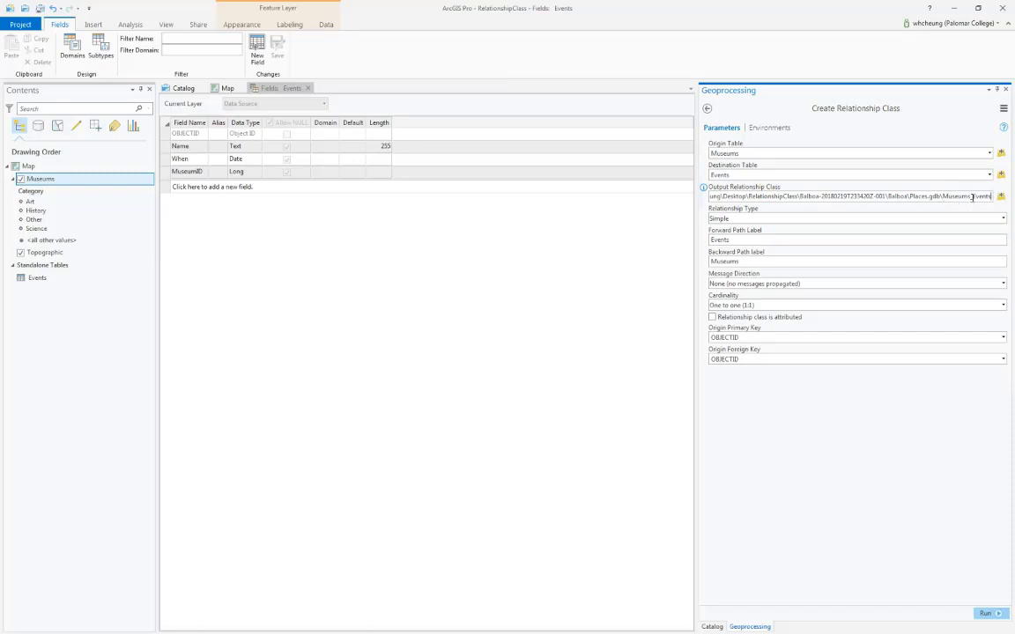
pyautogui.click(974, 196)
pyautogui.press('BackSpace')
pyautogui.press('BackSpace')
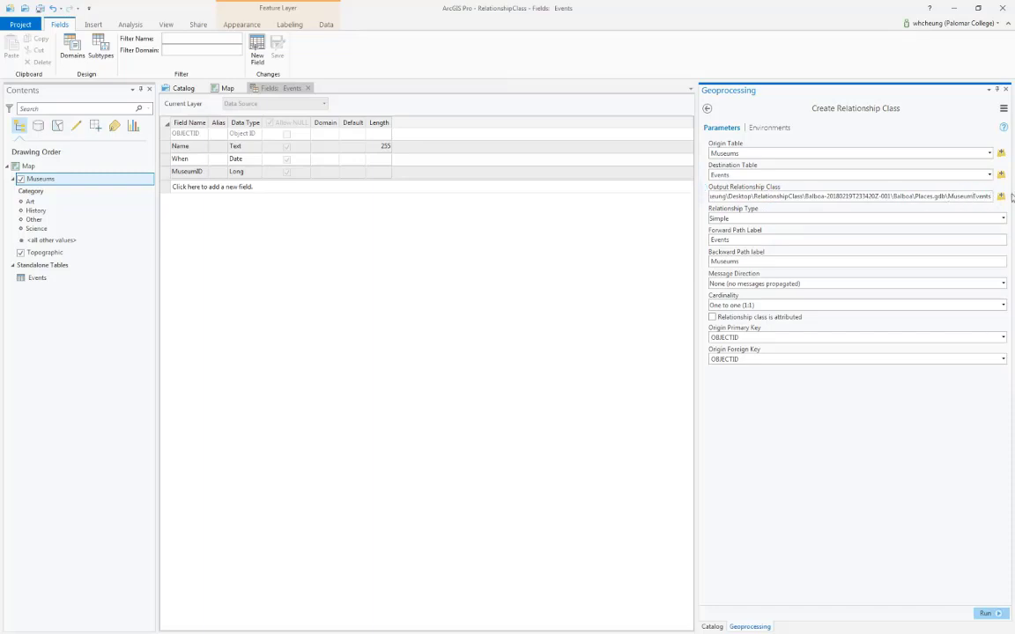
pyautogui.write('Has')
pyautogui.doubleClick(992, 195)
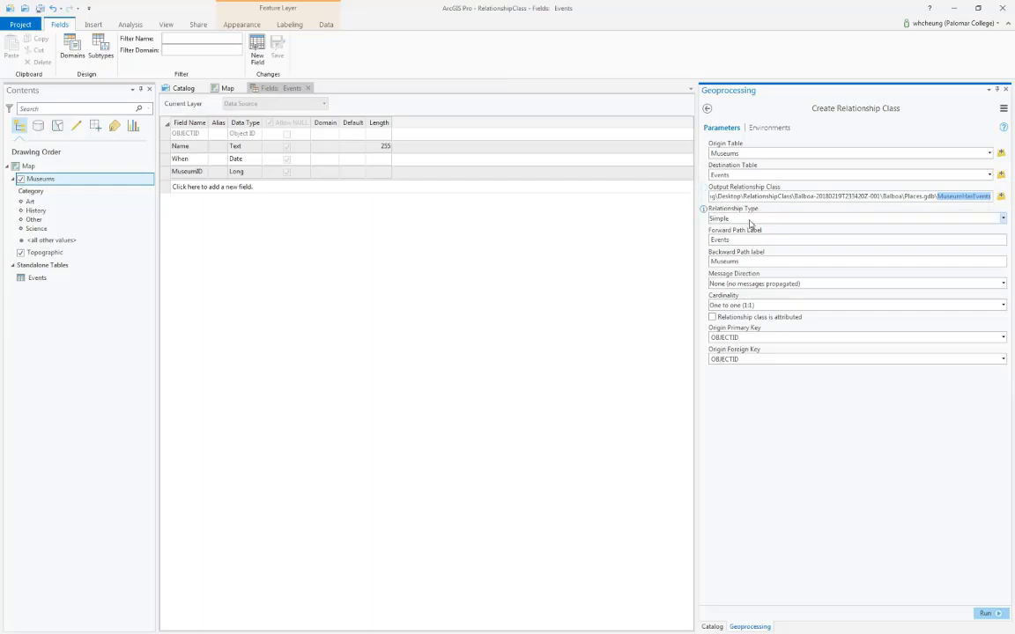
# - Set the relationship type to Composite and cardinality to One to many (1:M)
pyautogui.click(747, 218)
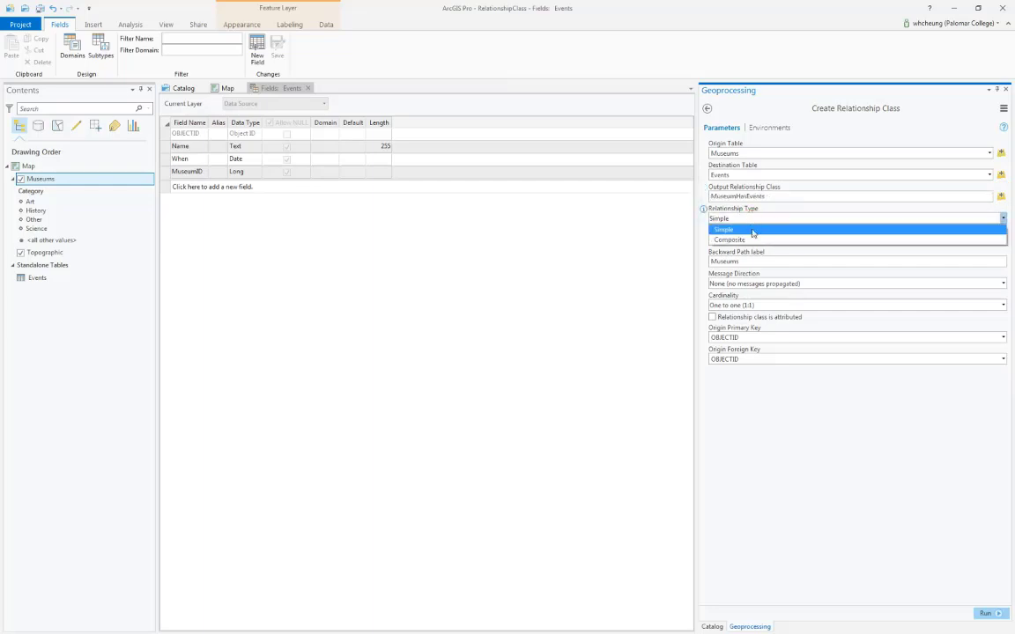
pyautogui.click(753, 240)
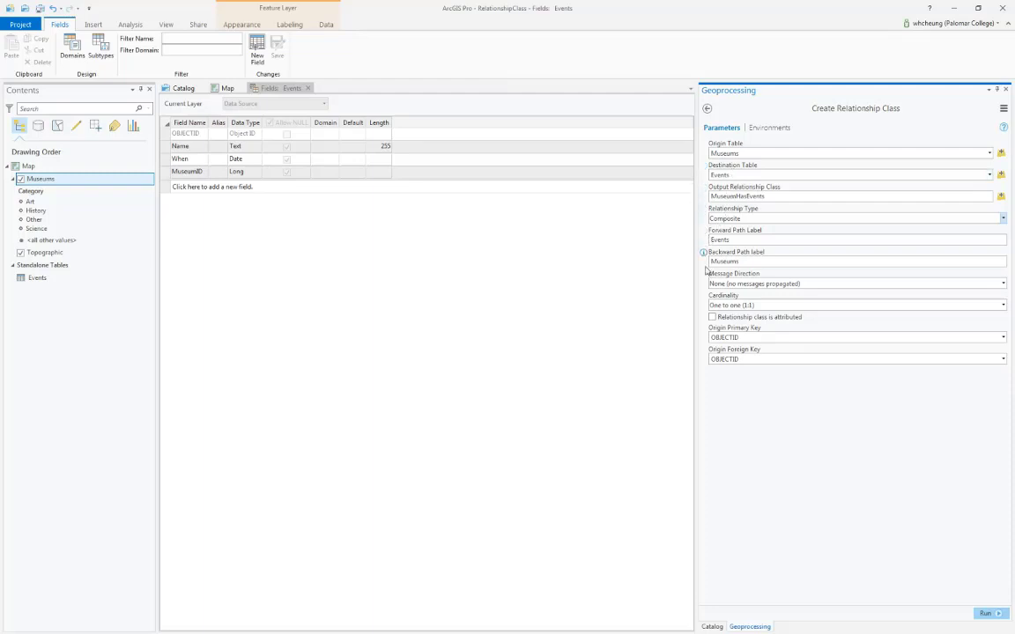
pyautogui.click(737, 307)
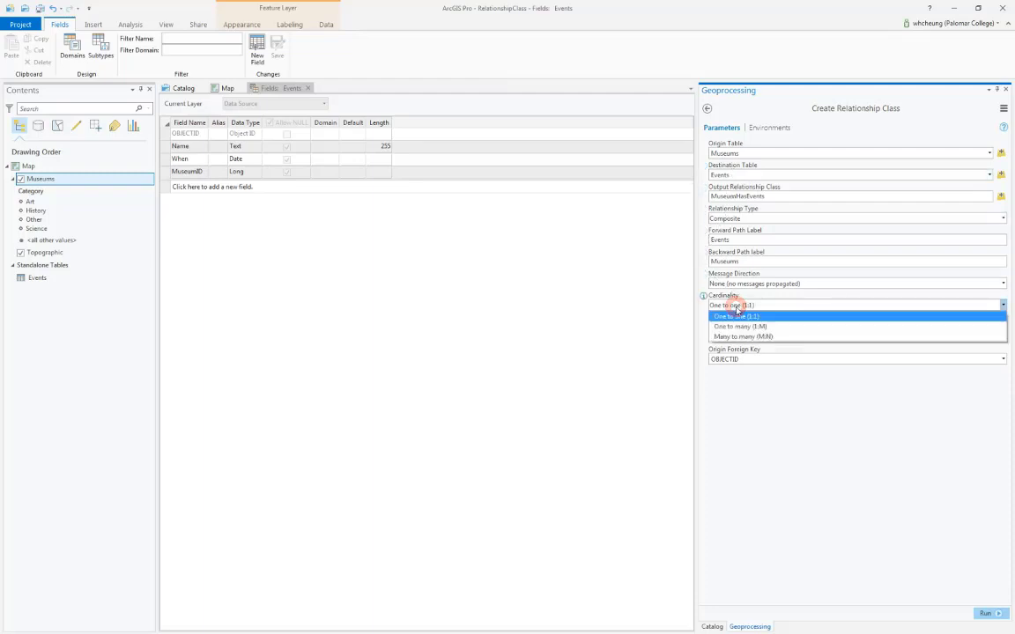
pyautogui.click(739, 327)
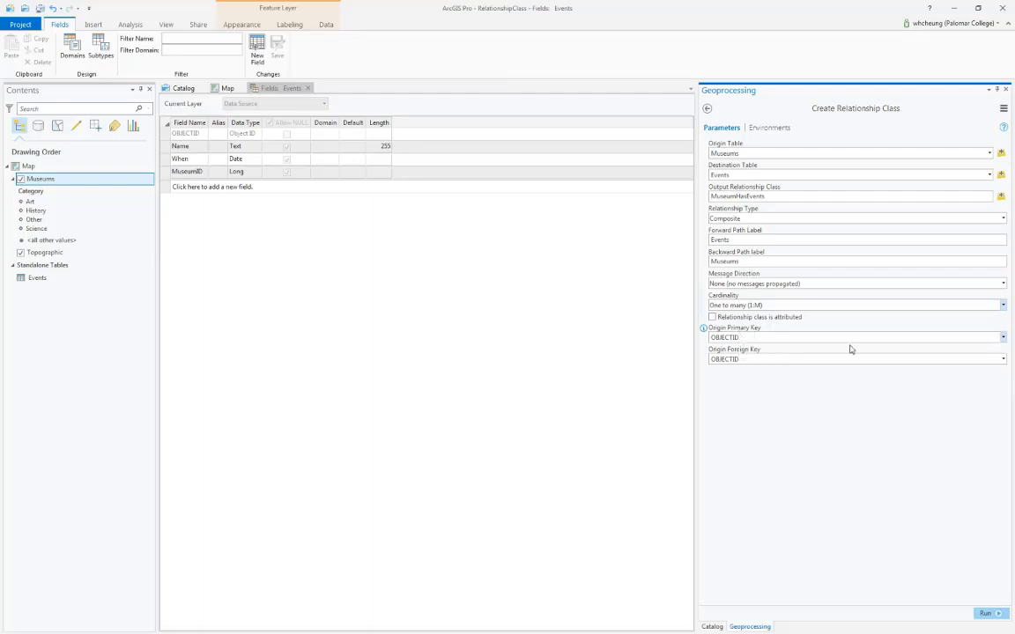
# - Keep OBJECTID as origin primary key, set MuseumID as origin foreign key, and run MuseumHasEvents
pyautogui.click(1002, 338)
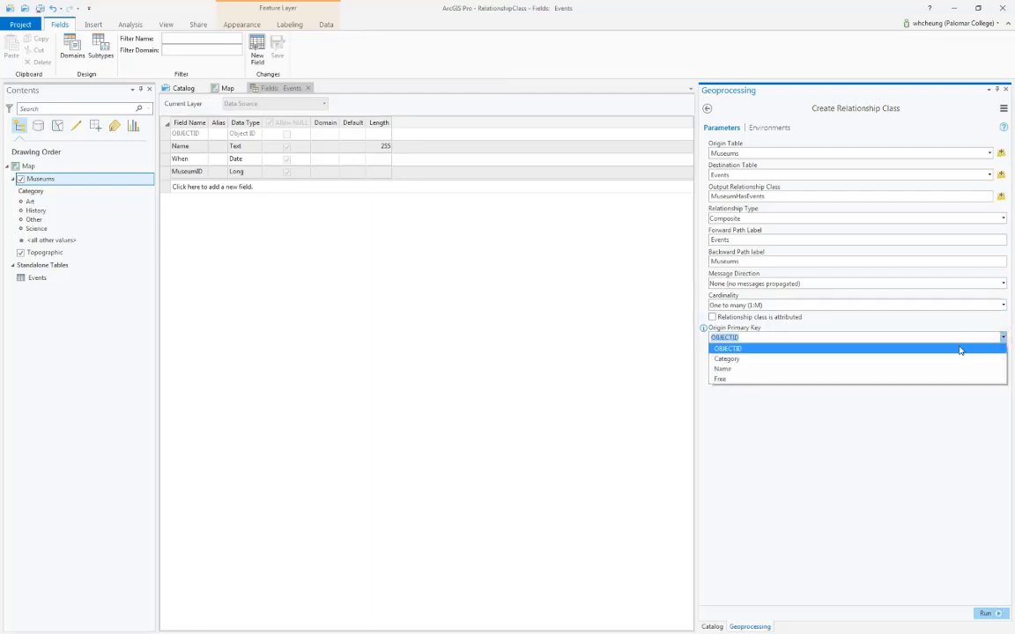
pyautogui.click(959, 348)
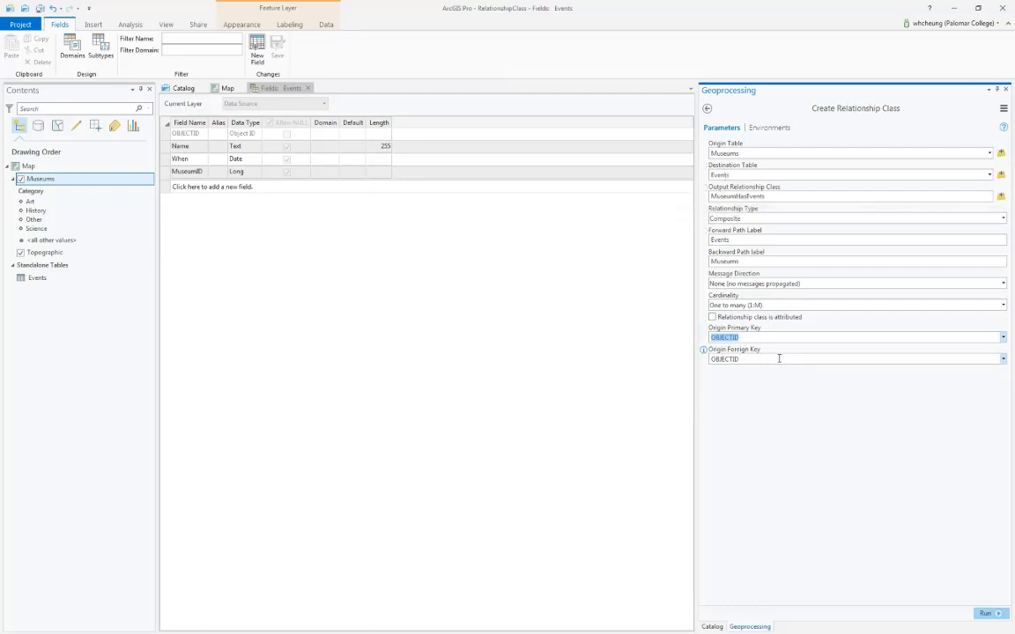
pyautogui.click(778, 359)
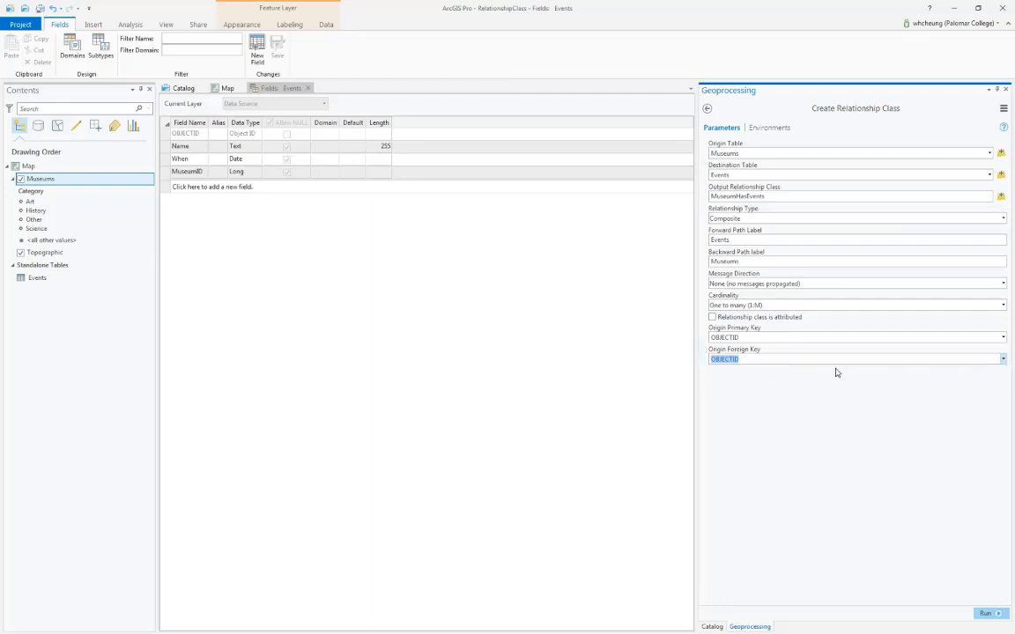
pyautogui.click(1004, 360)
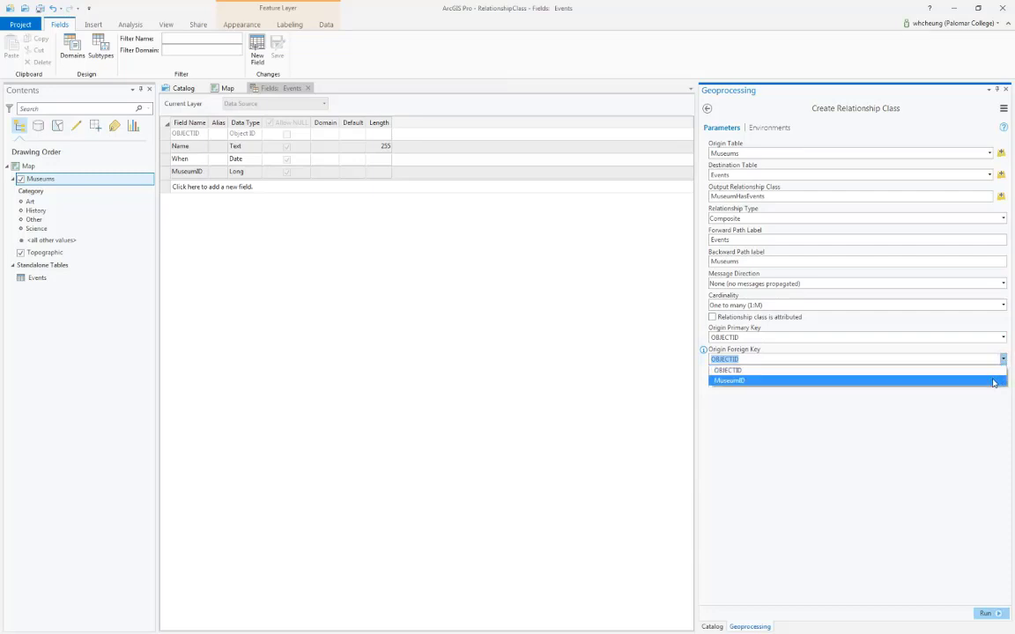
pyautogui.click(992, 382)
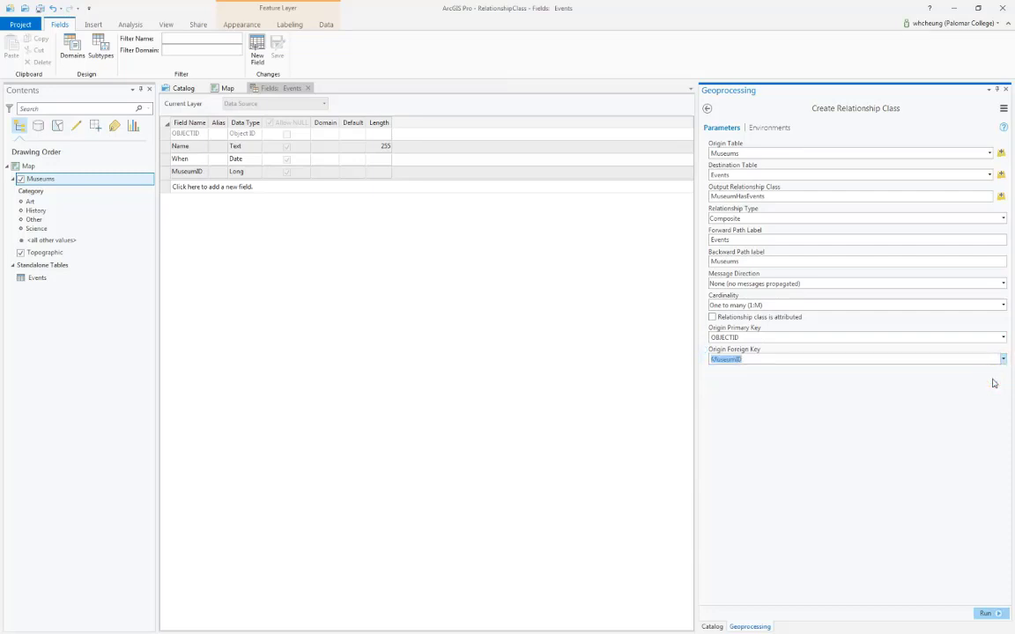
pyautogui.click(987, 613)
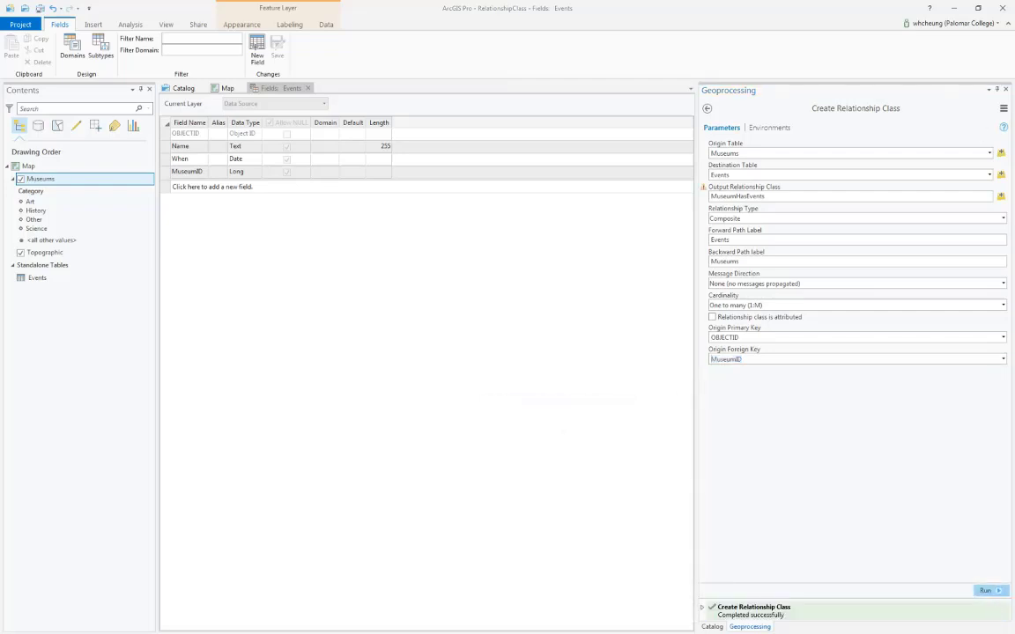
# - Close the relationship tool, Events fields view and old map, then refresh Places.gdb
pyautogui.click(1005, 90)
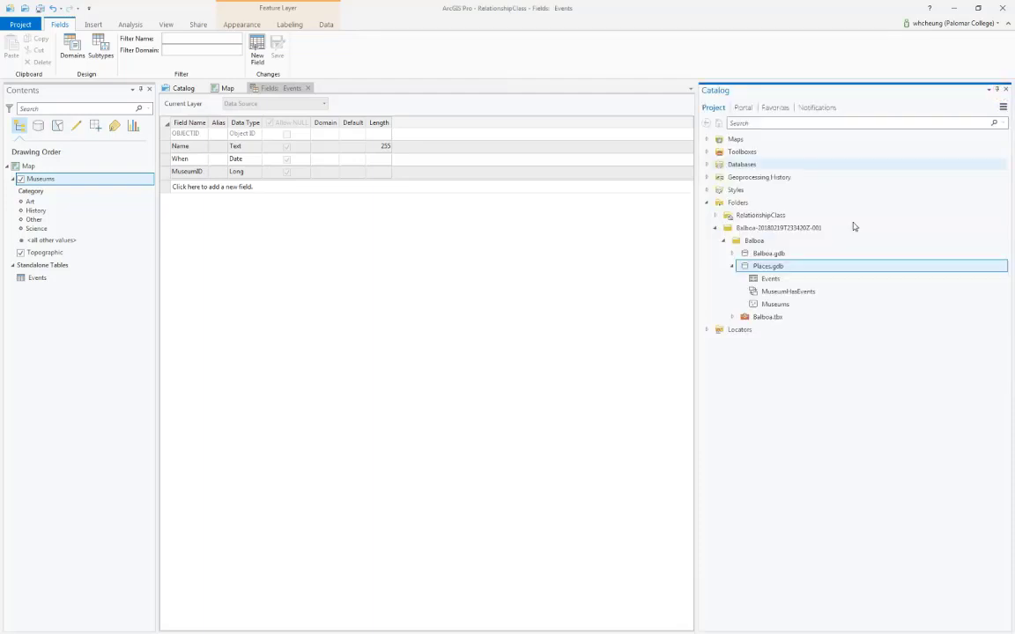
pyautogui.moveTo(754, 299)
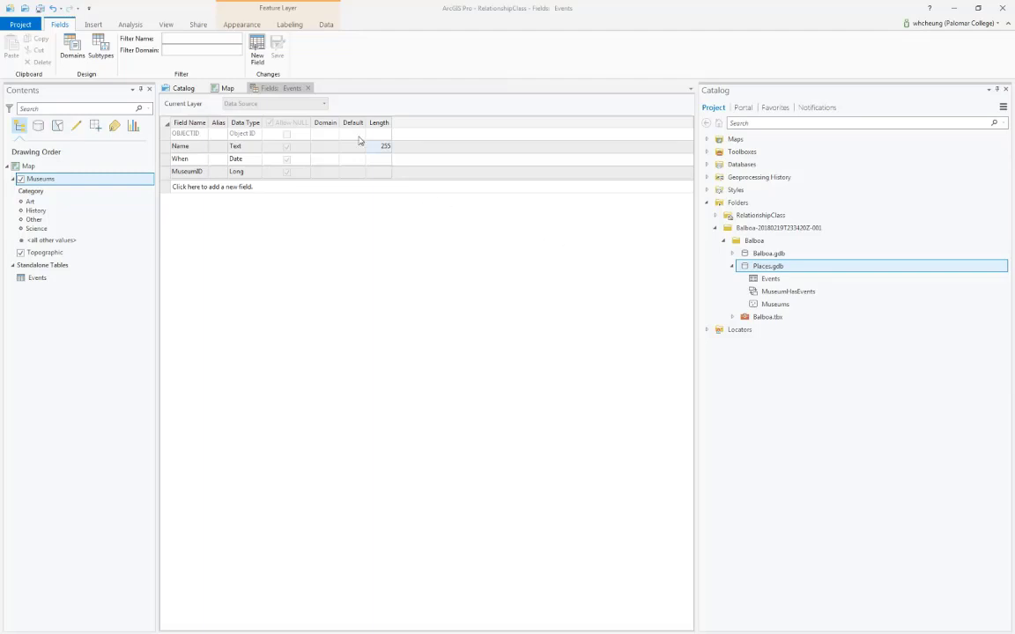
pyautogui.click(308, 89)
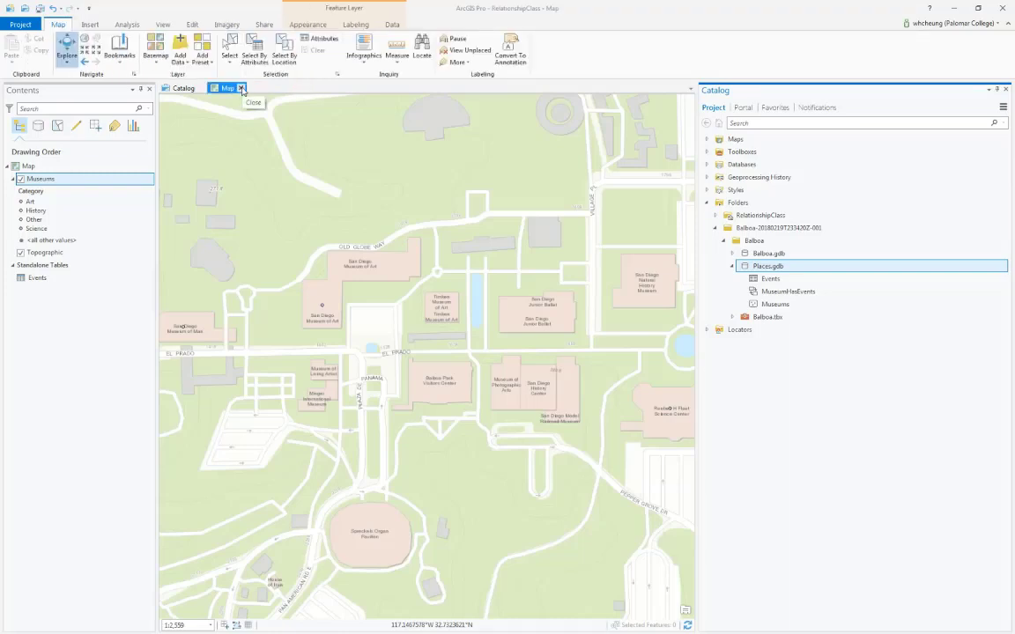
pyautogui.click(241, 89)
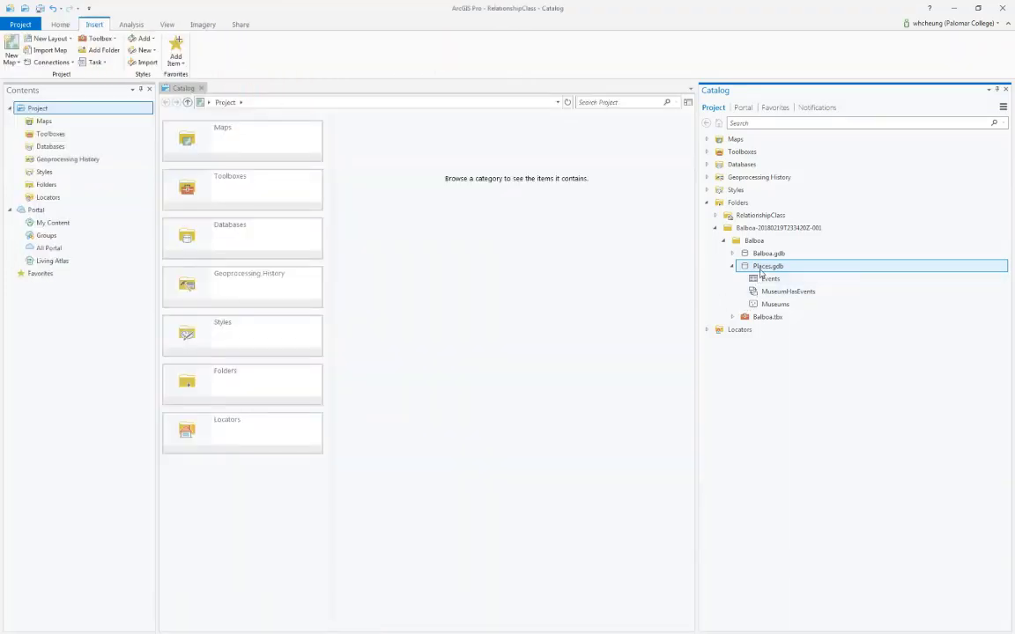
pyautogui.rightClick(759, 269)
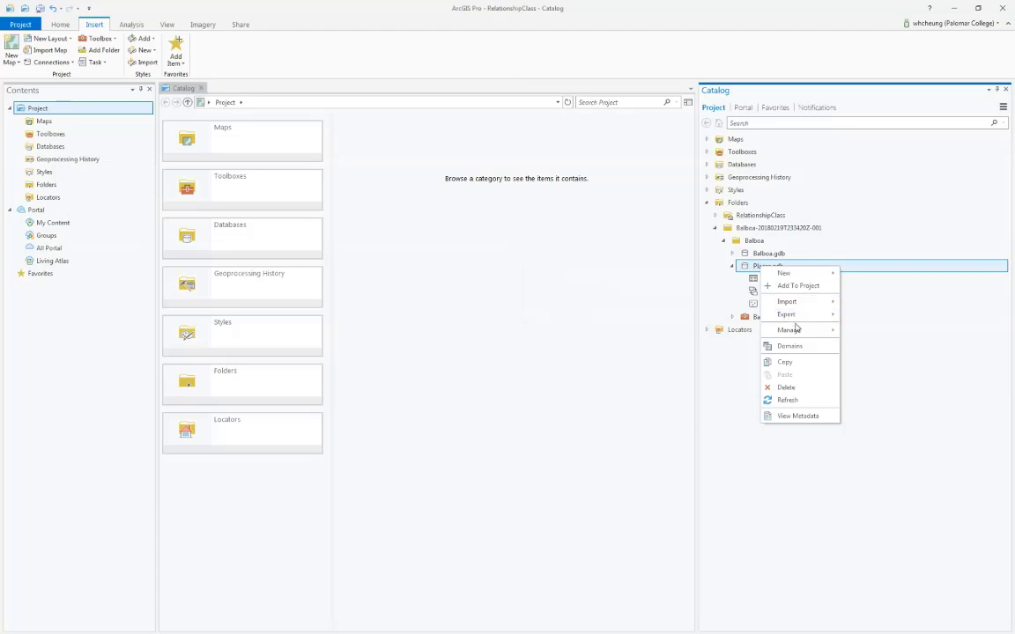
pyautogui.click(804, 399)
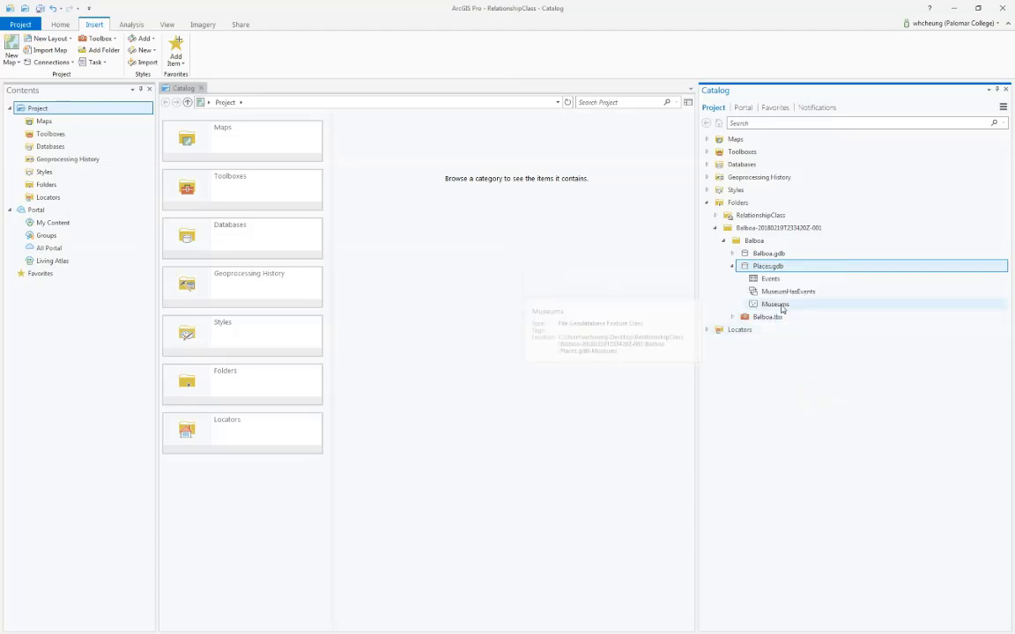
# - Add Museums to a new map and the Events table to that current map
pyautogui.rightClick(781, 305)
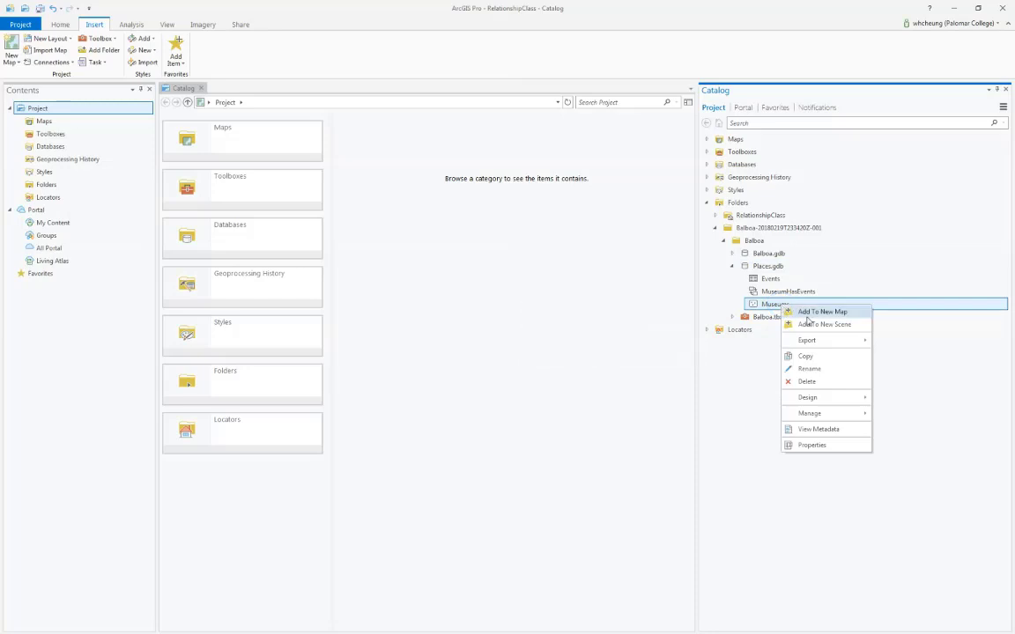
pyautogui.click(805, 313)
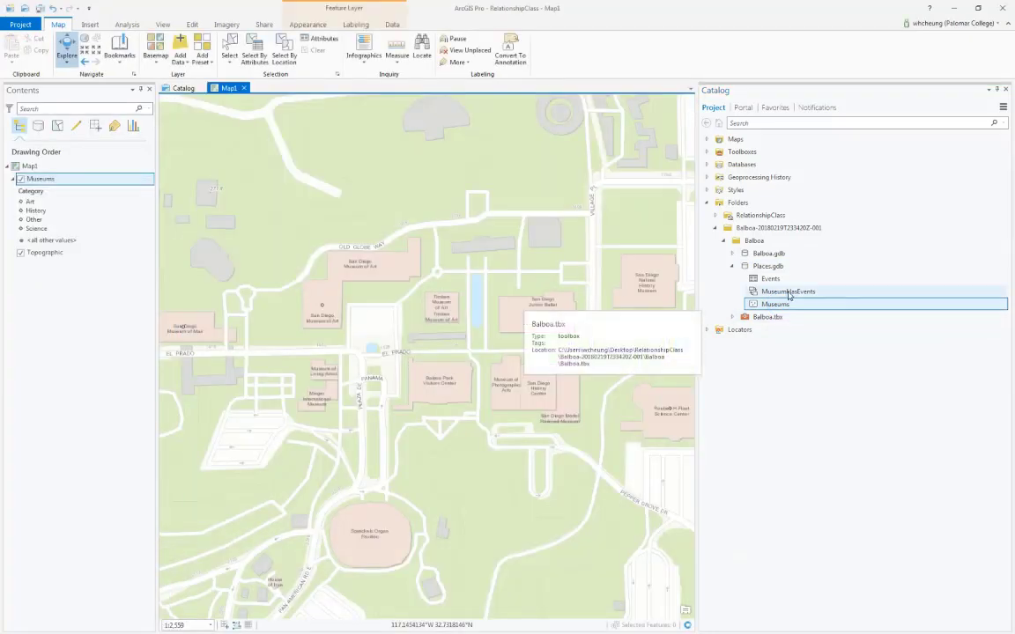
pyautogui.rightClick(779, 280)
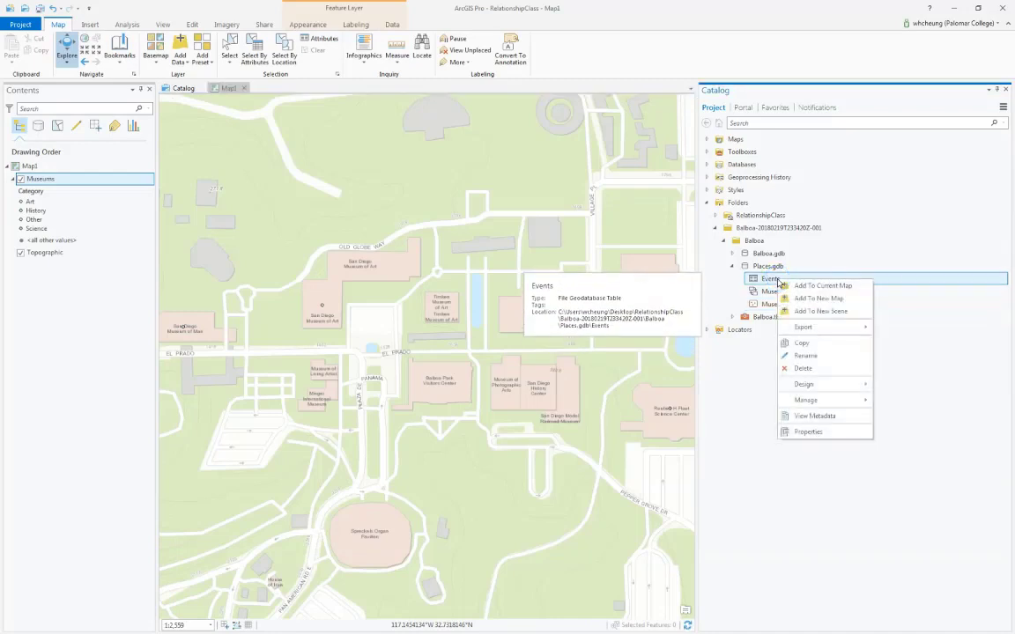
pyautogui.click(791, 287)
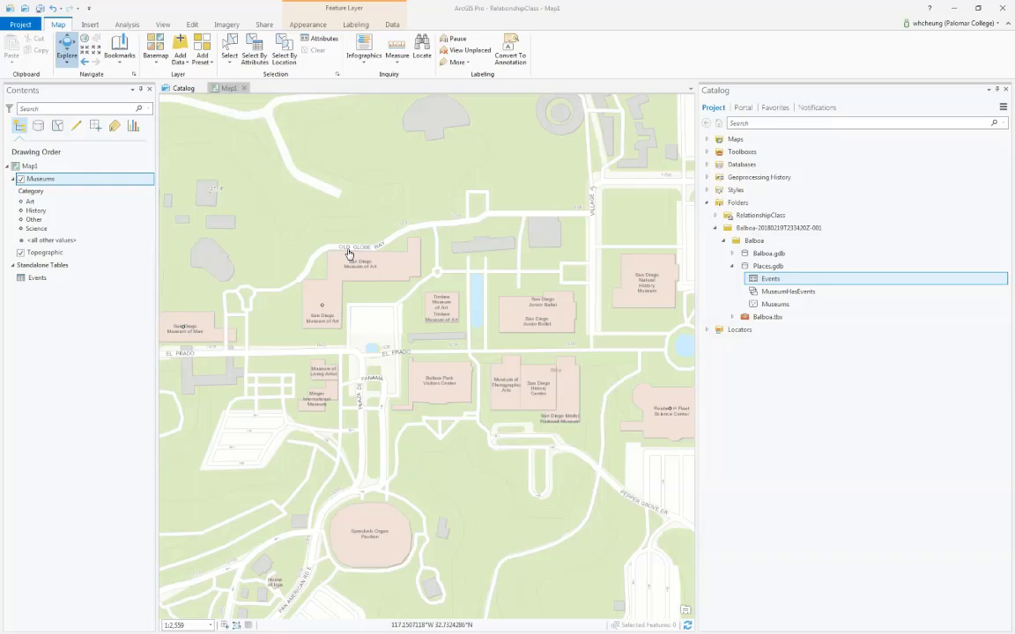
# - Box-select Fleet Science Center on the map and expand its related Events in the Attributes pane
pyautogui.click(193, 24)
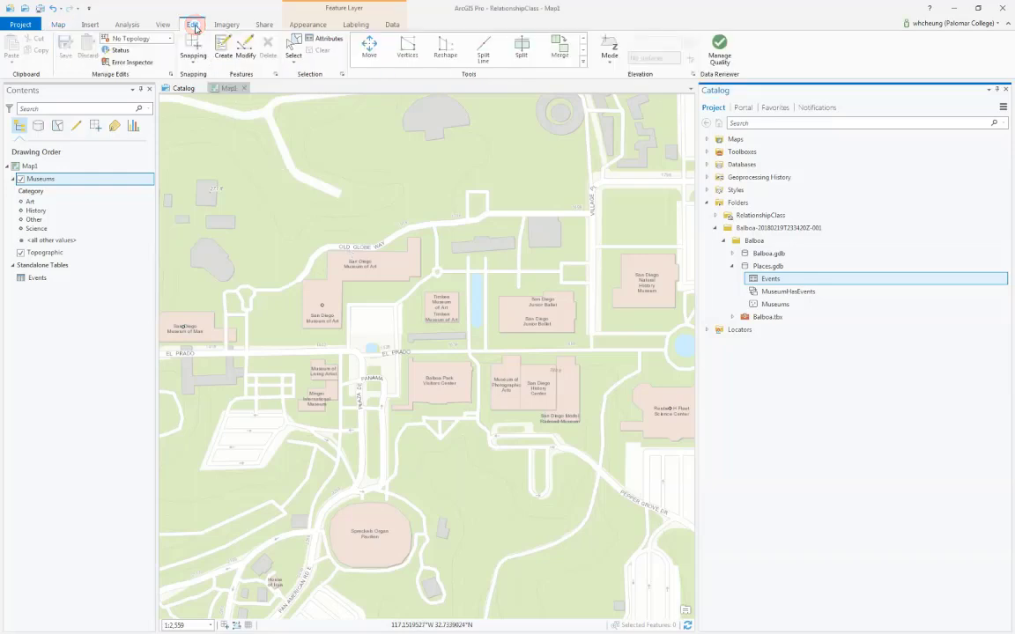
pyautogui.click(293, 49)
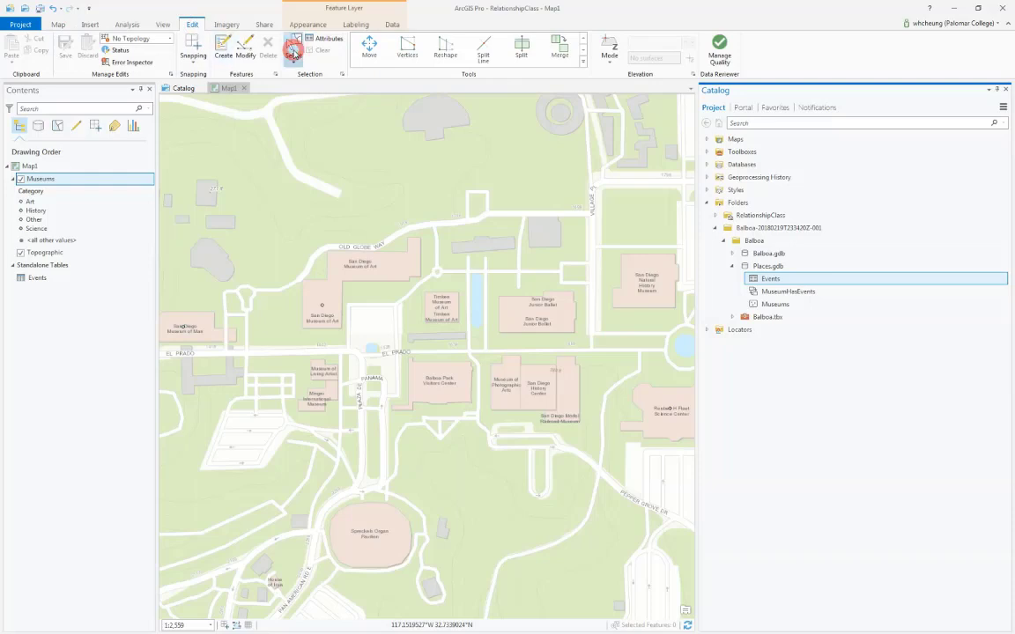
pyautogui.moveTo(647, 381); pyautogui.dragTo(693, 434)
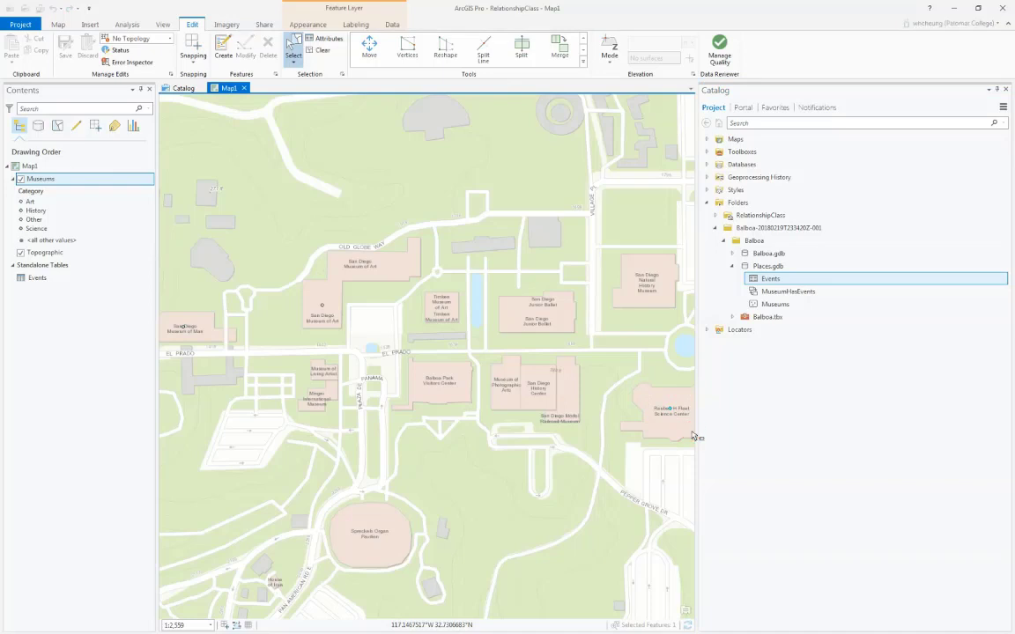
pyautogui.click(331, 42)
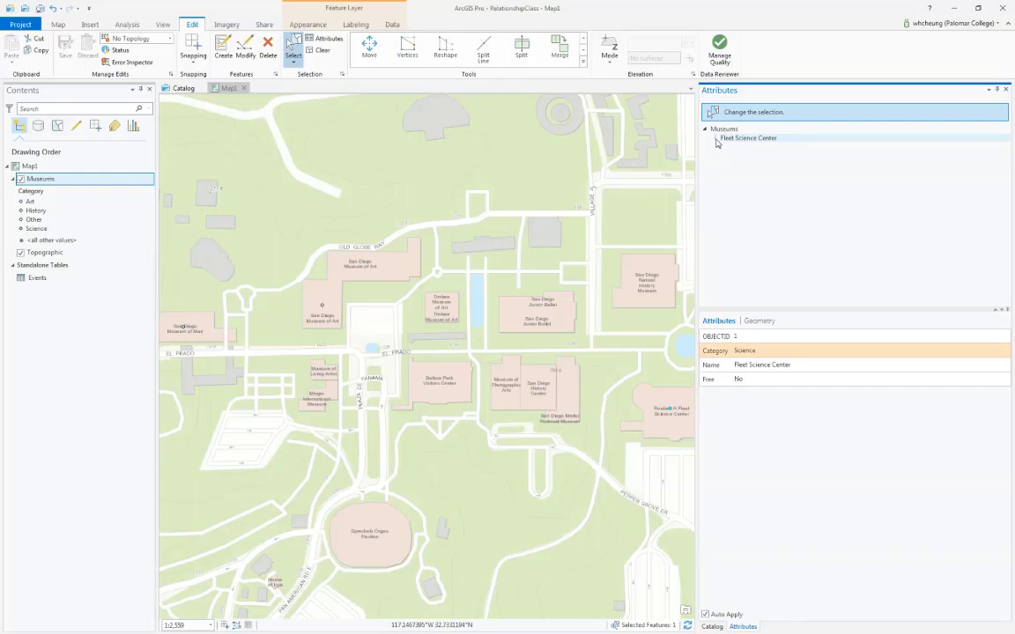
pyautogui.click(715, 139)
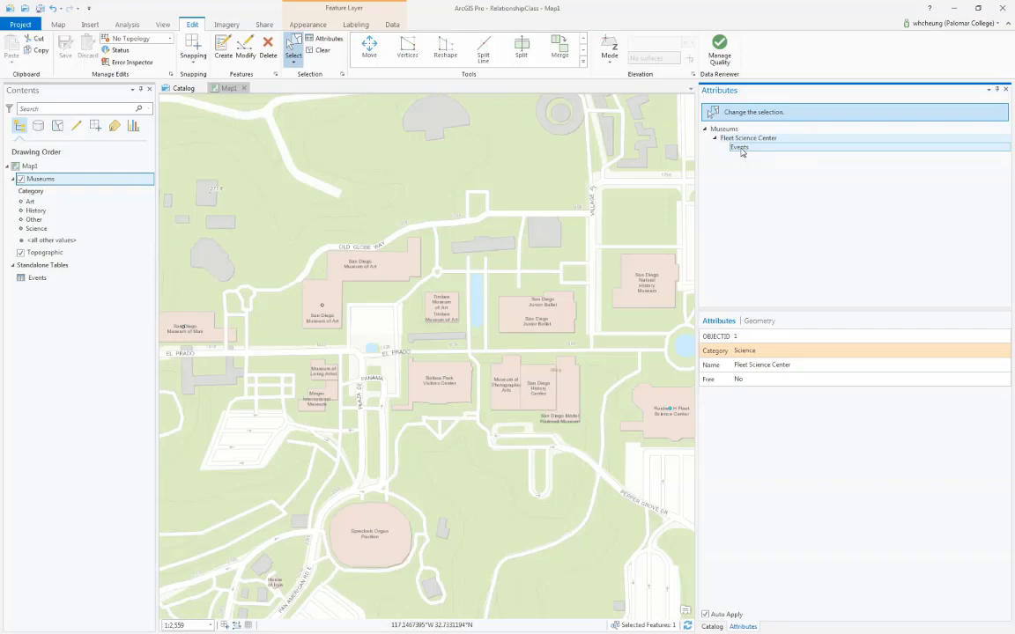
# - Add a new related event to Fleet Science Center named 'Young Scientist'
pyautogui.rightClick(741, 150)
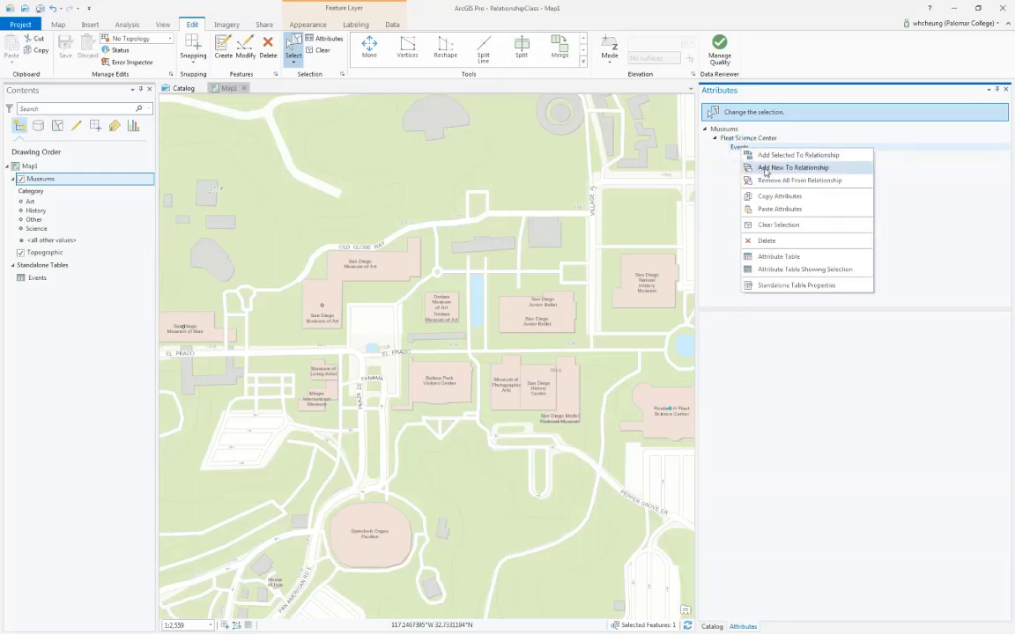
pyautogui.click(765, 168)
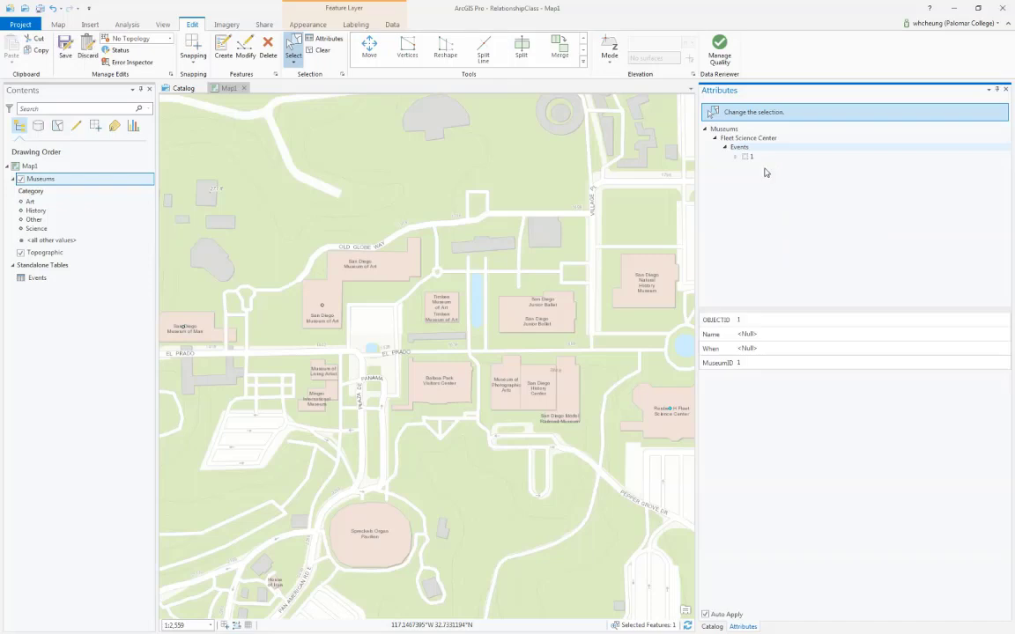
pyautogui.click(755, 333)
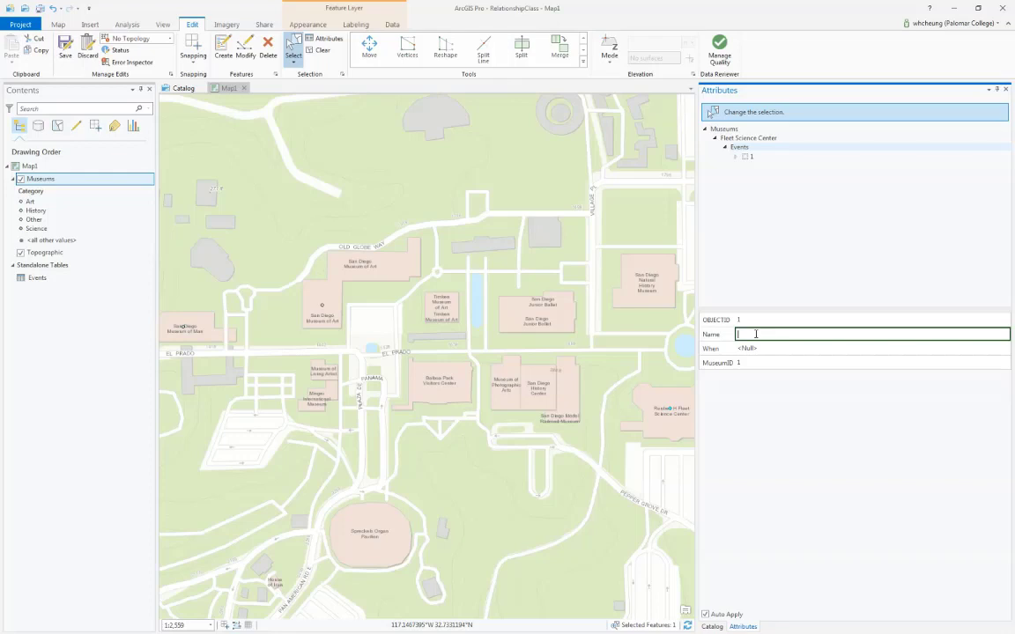
pyautogui.write('Young Scien')
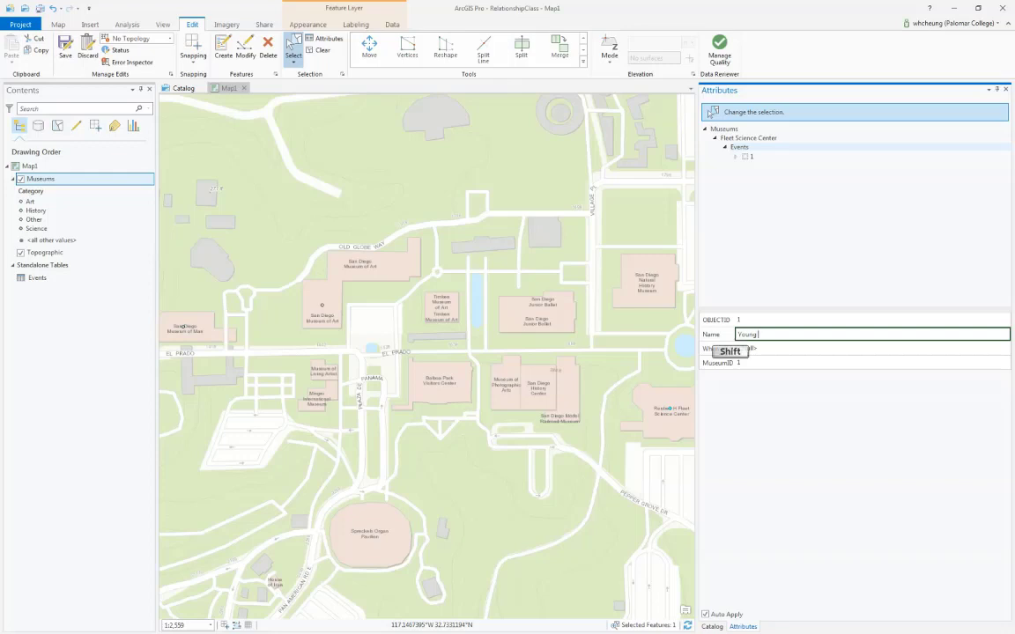
pyautogui.write('t')
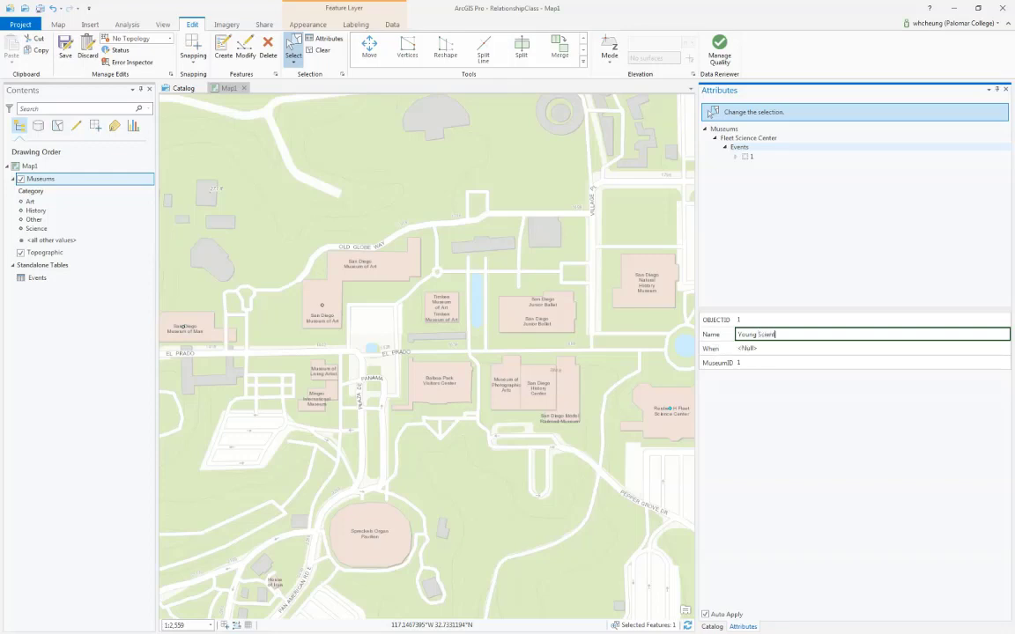
pyautogui.write('ist')
pyautogui.click(746, 348)
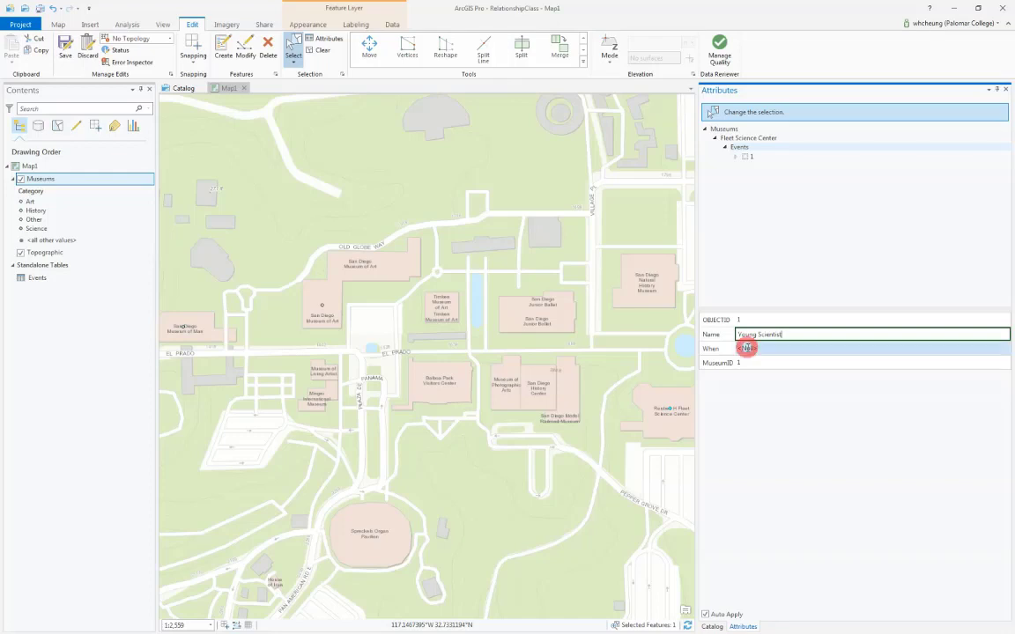
# - Set the event's date to 2/22/2018 9:00 AM and save all edits
pyautogui.click(1005, 348)
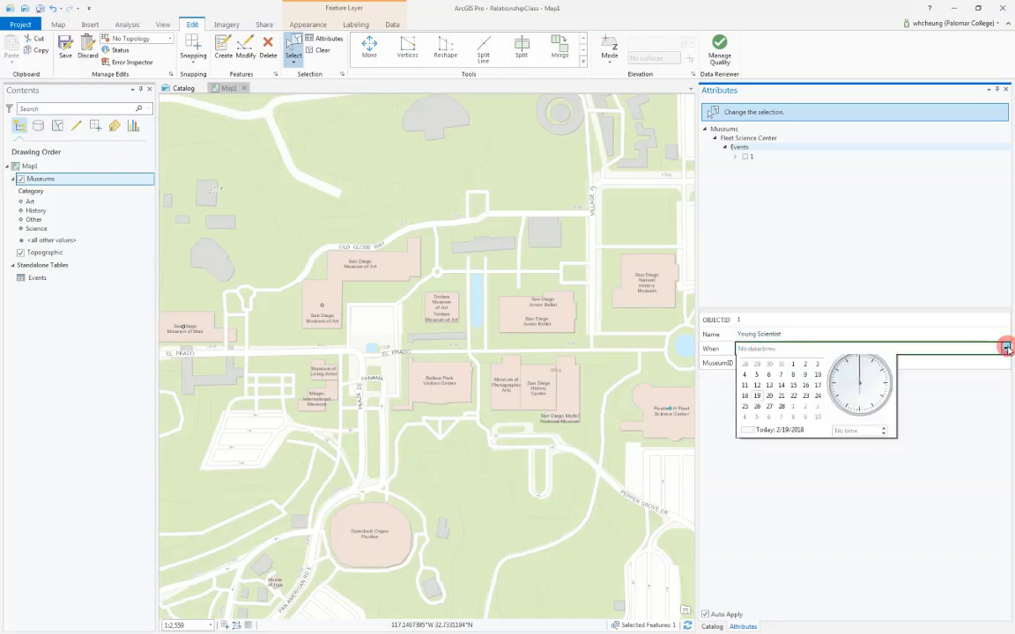
pyautogui.click(794, 420)
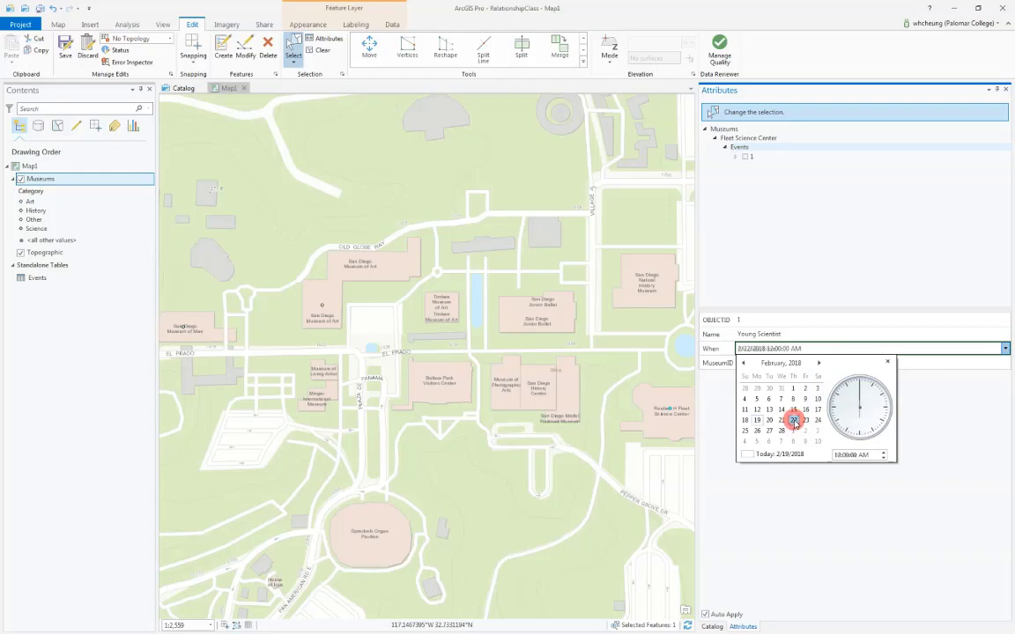
pyautogui.doubleClick(848, 454)
pyautogui.press('BackSpace')
pyautogui.write('9')
pyautogui.click(860, 483)
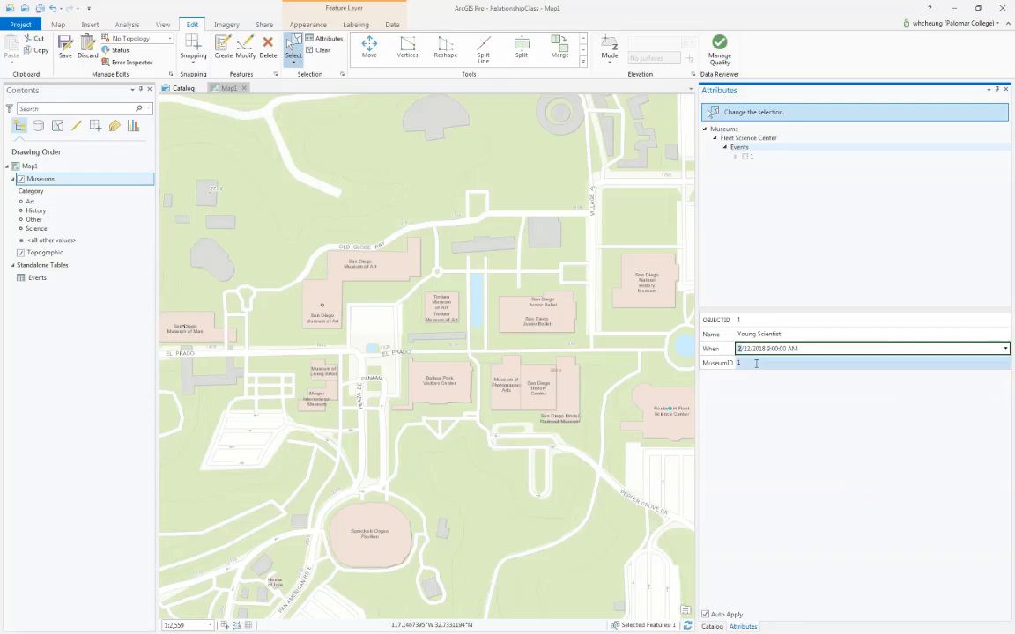
pyautogui.click(64, 50)
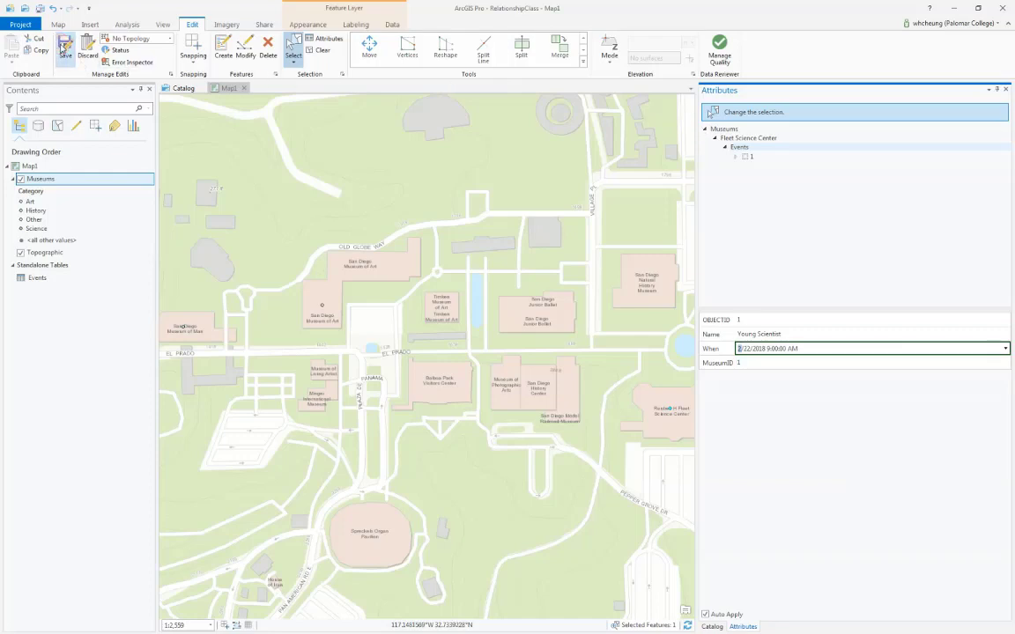
pyautogui.click(65, 47)
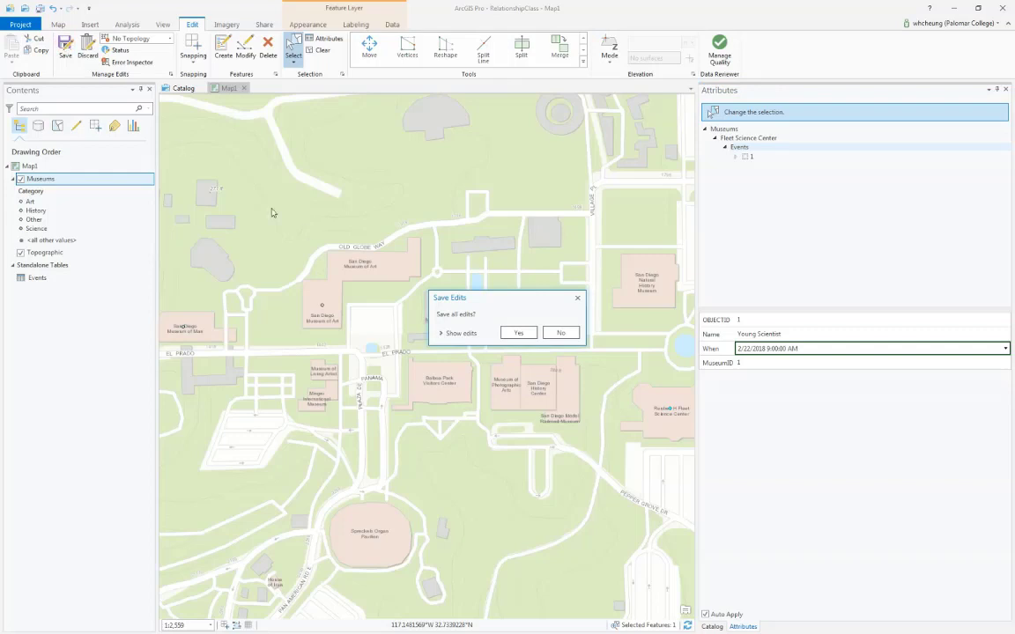
pyautogui.click(517, 334)
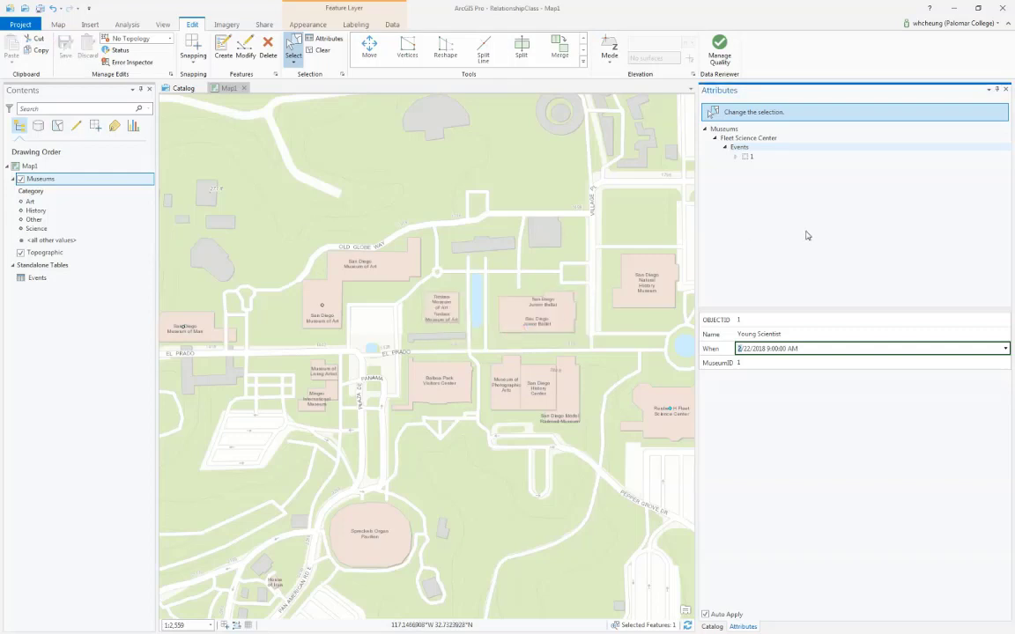
# - Add another related event to Fleet Science Center named 'Junior Science Club'
pyautogui.click(739, 147)
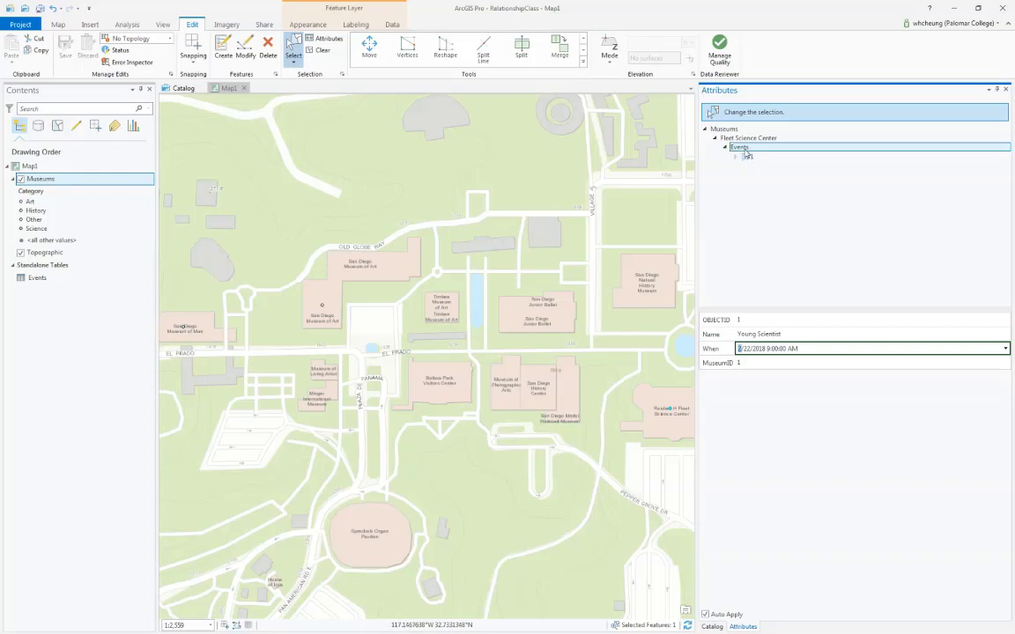
pyautogui.rightClick(746, 154)
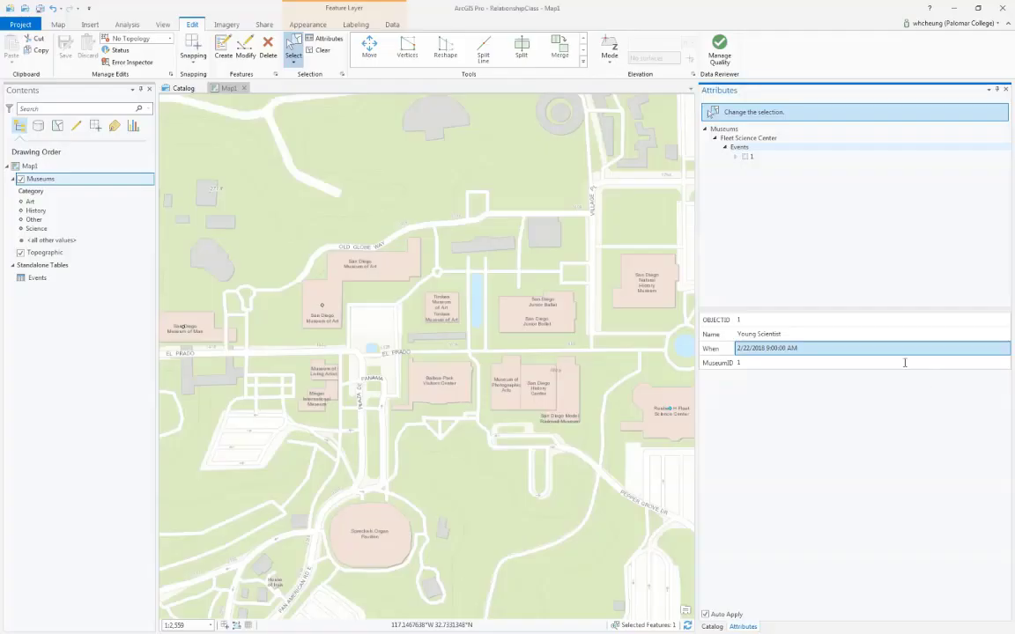
pyautogui.click(740, 147)
pyautogui.rightClick(746, 149)
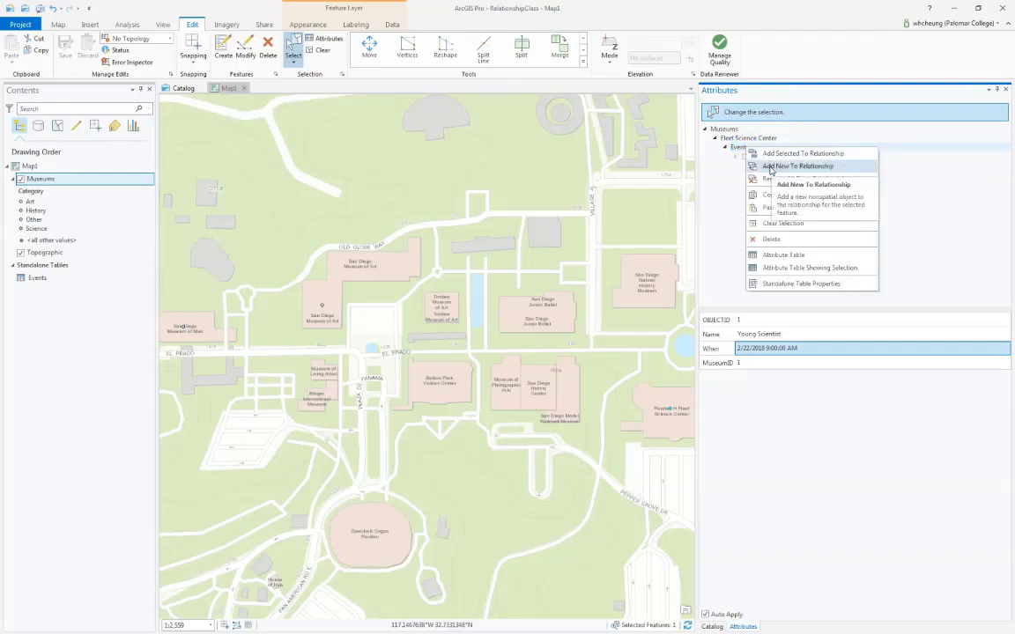
pyautogui.click(771, 168)
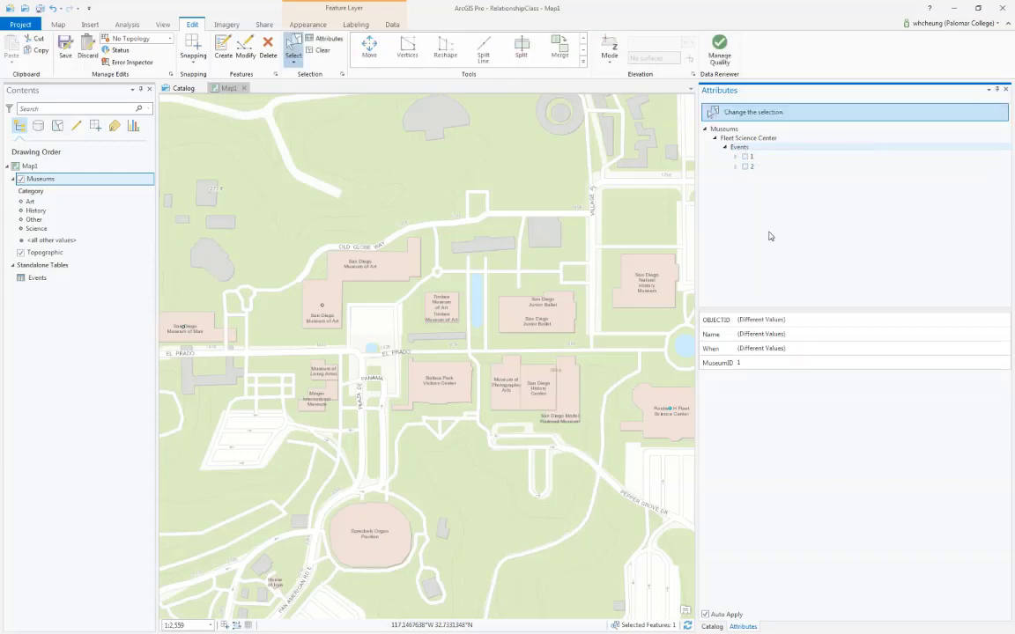
pyautogui.click(749, 334)
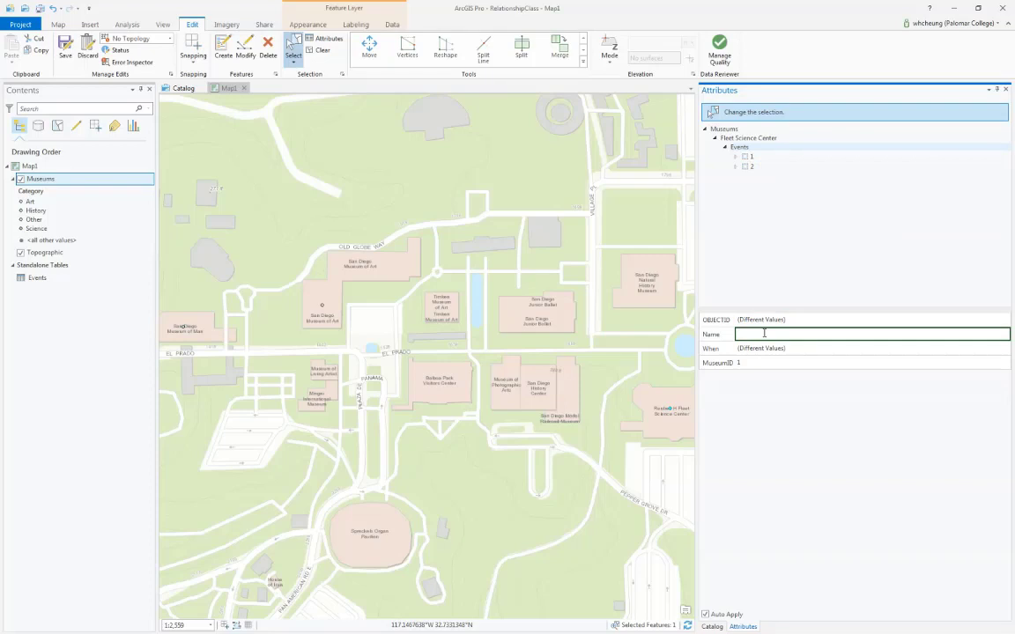
pyautogui.write('Junior Science Clu')
pyautogui.write('b')
# - Set its date to 2/24/2018 at 11:00 AM and save all edits
pyautogui.click(780, 347)
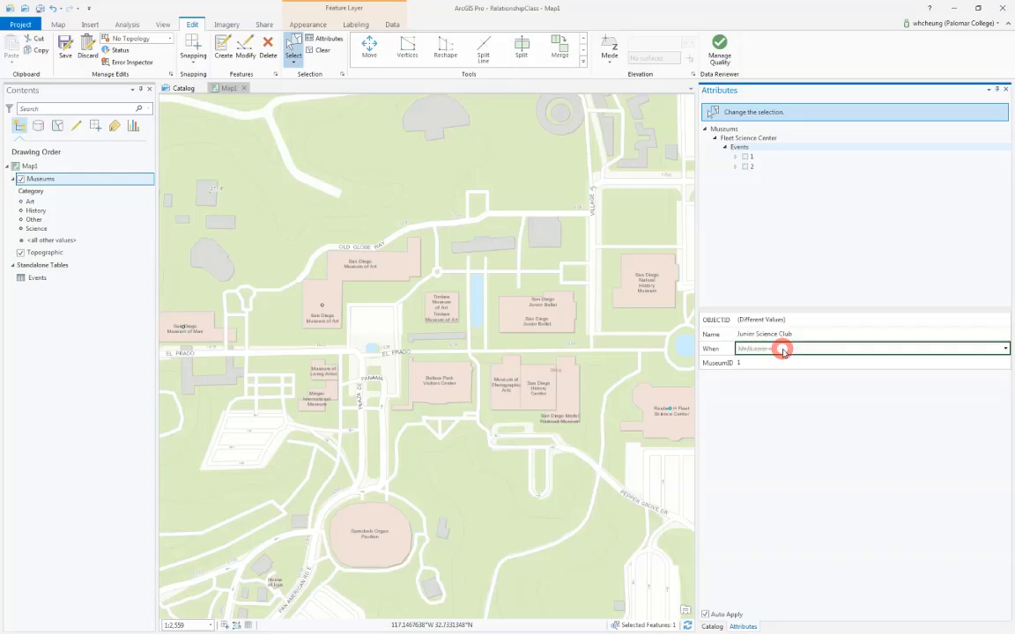
pyautogui.click(1004, 349)
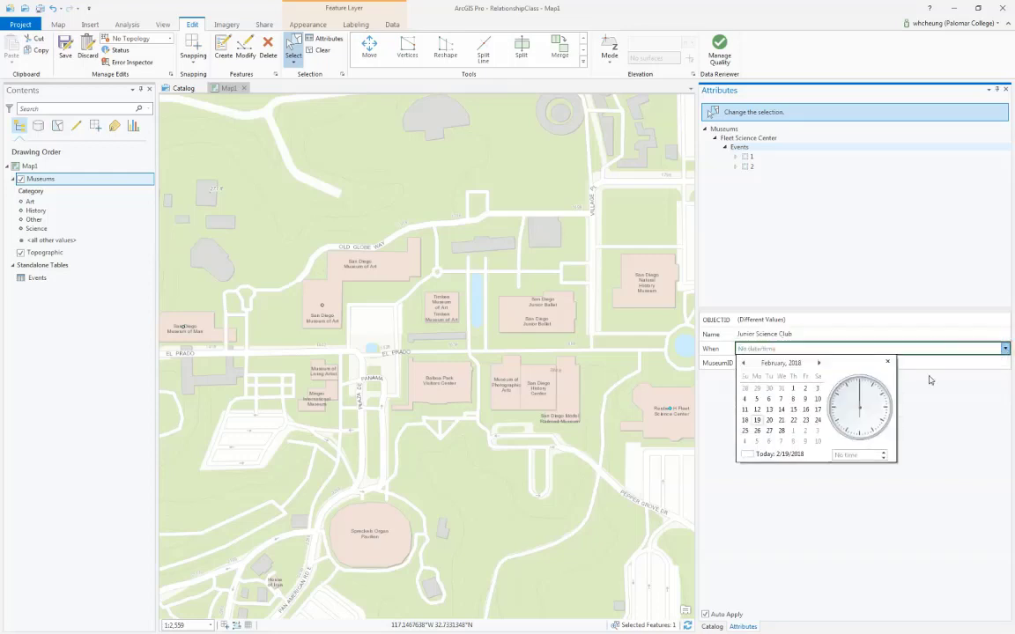
pyautogui.click(818, 421)
pyautogui.click(771, 347)
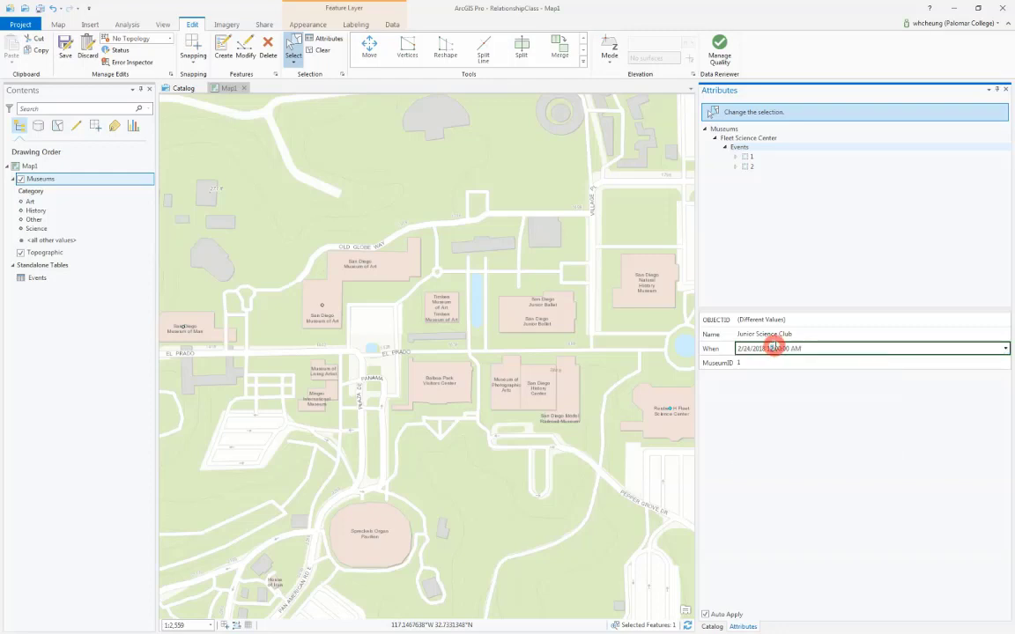
pyautogui.write('11')
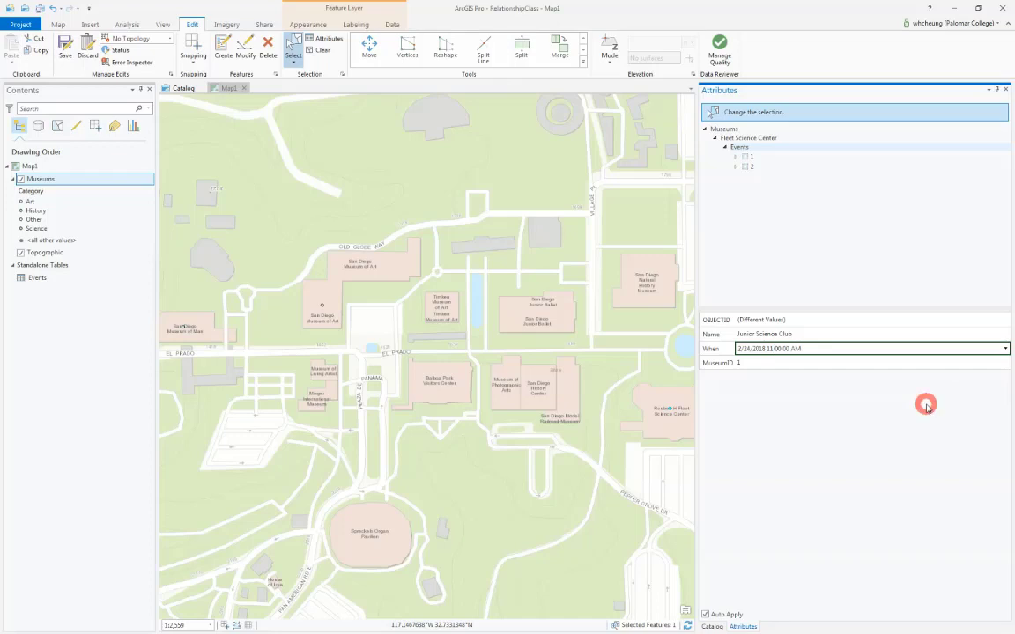
pyautogui.click(65, 48)
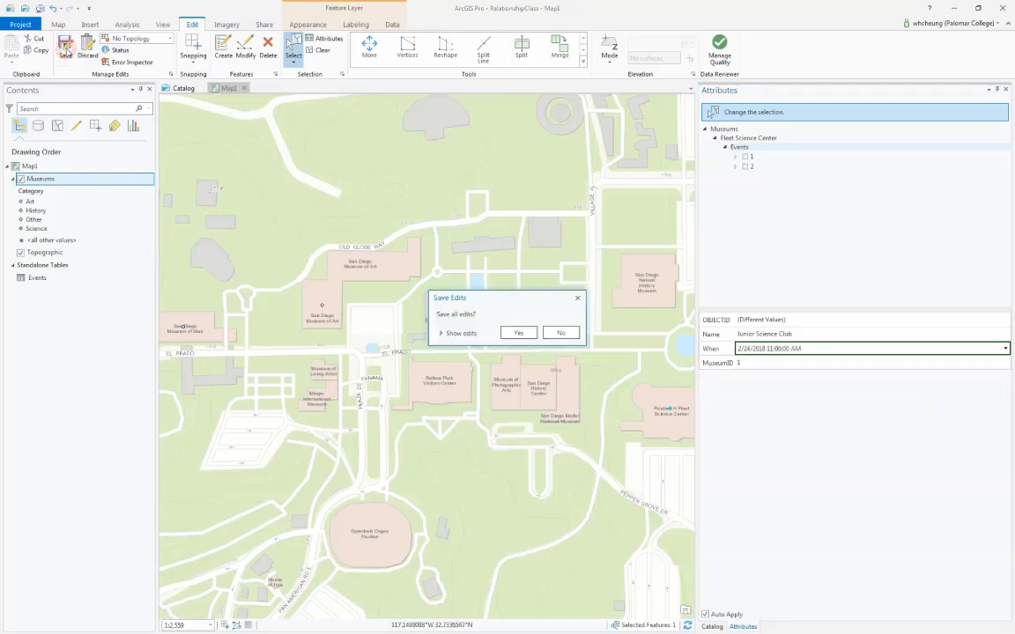
pyautogui.click(526, 333)
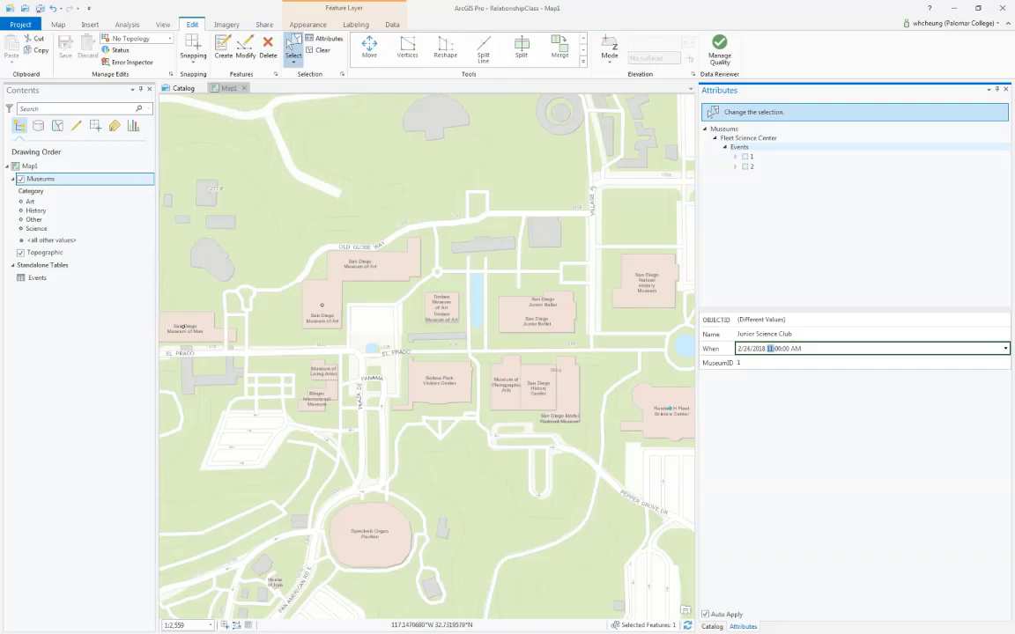
# - Select event record 1, then show the context menu of Fleet Science Center's Events node
pyautogui.click(751, 156)
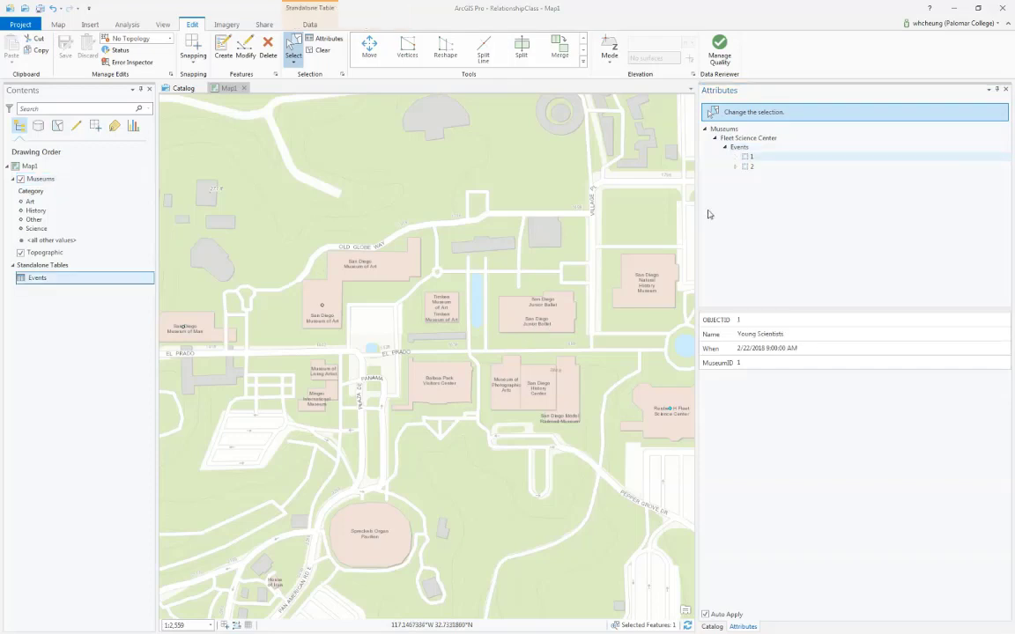
pyautogui.rightClick(735, 147)
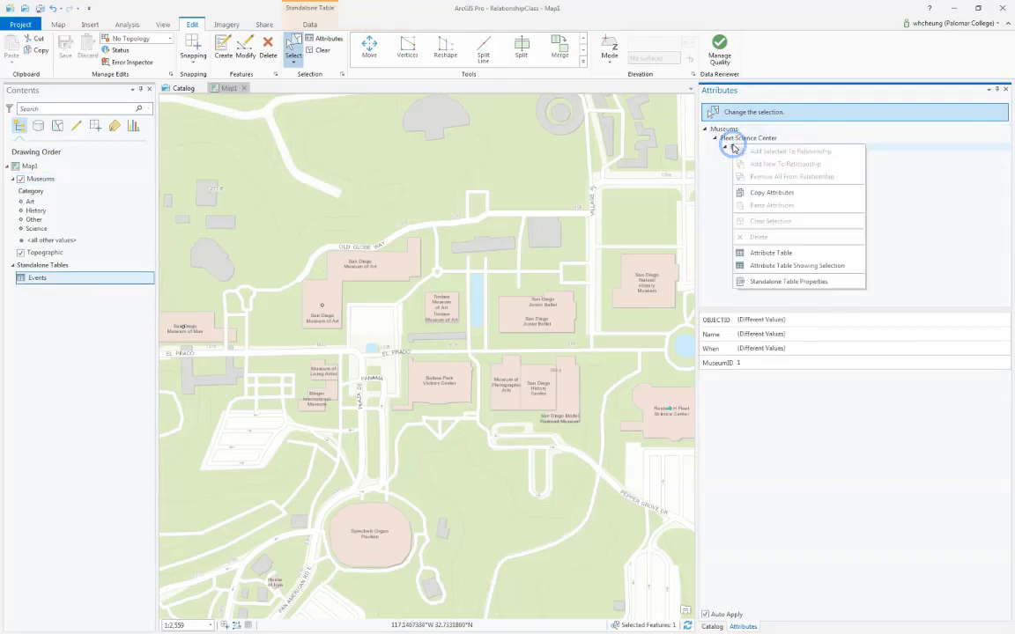